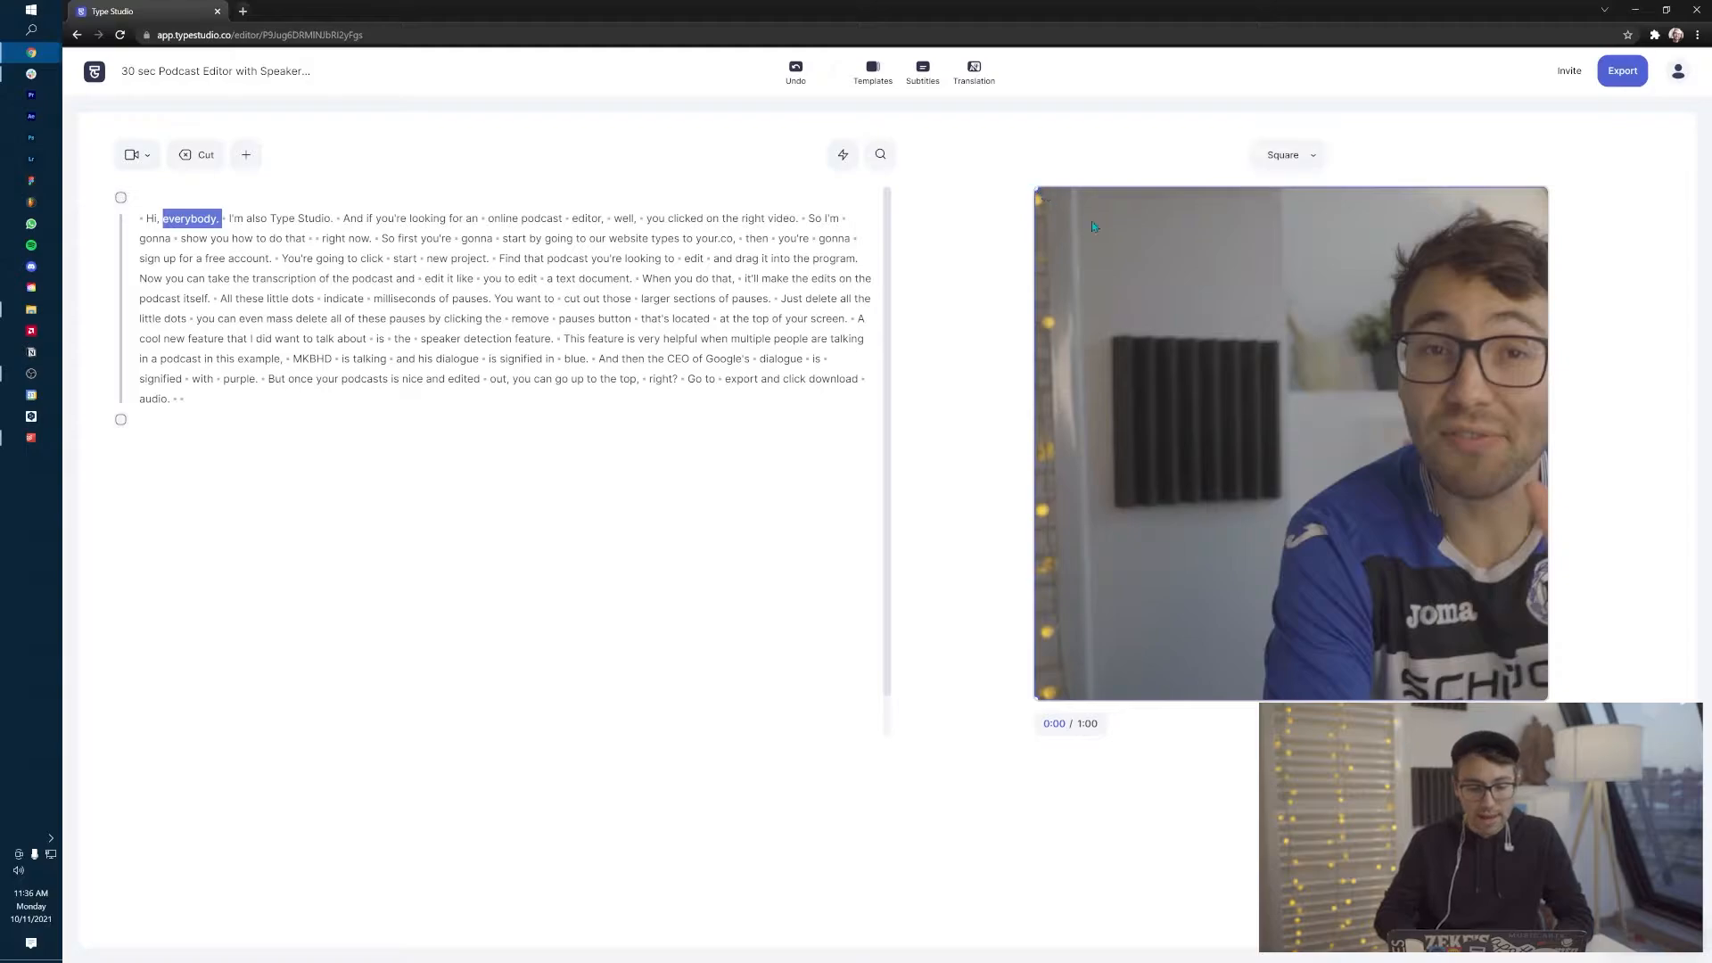
- Shrink the speaker video and move it toward the centre of the square canvas
left_click_drag(1482, 469, 1124, 384)
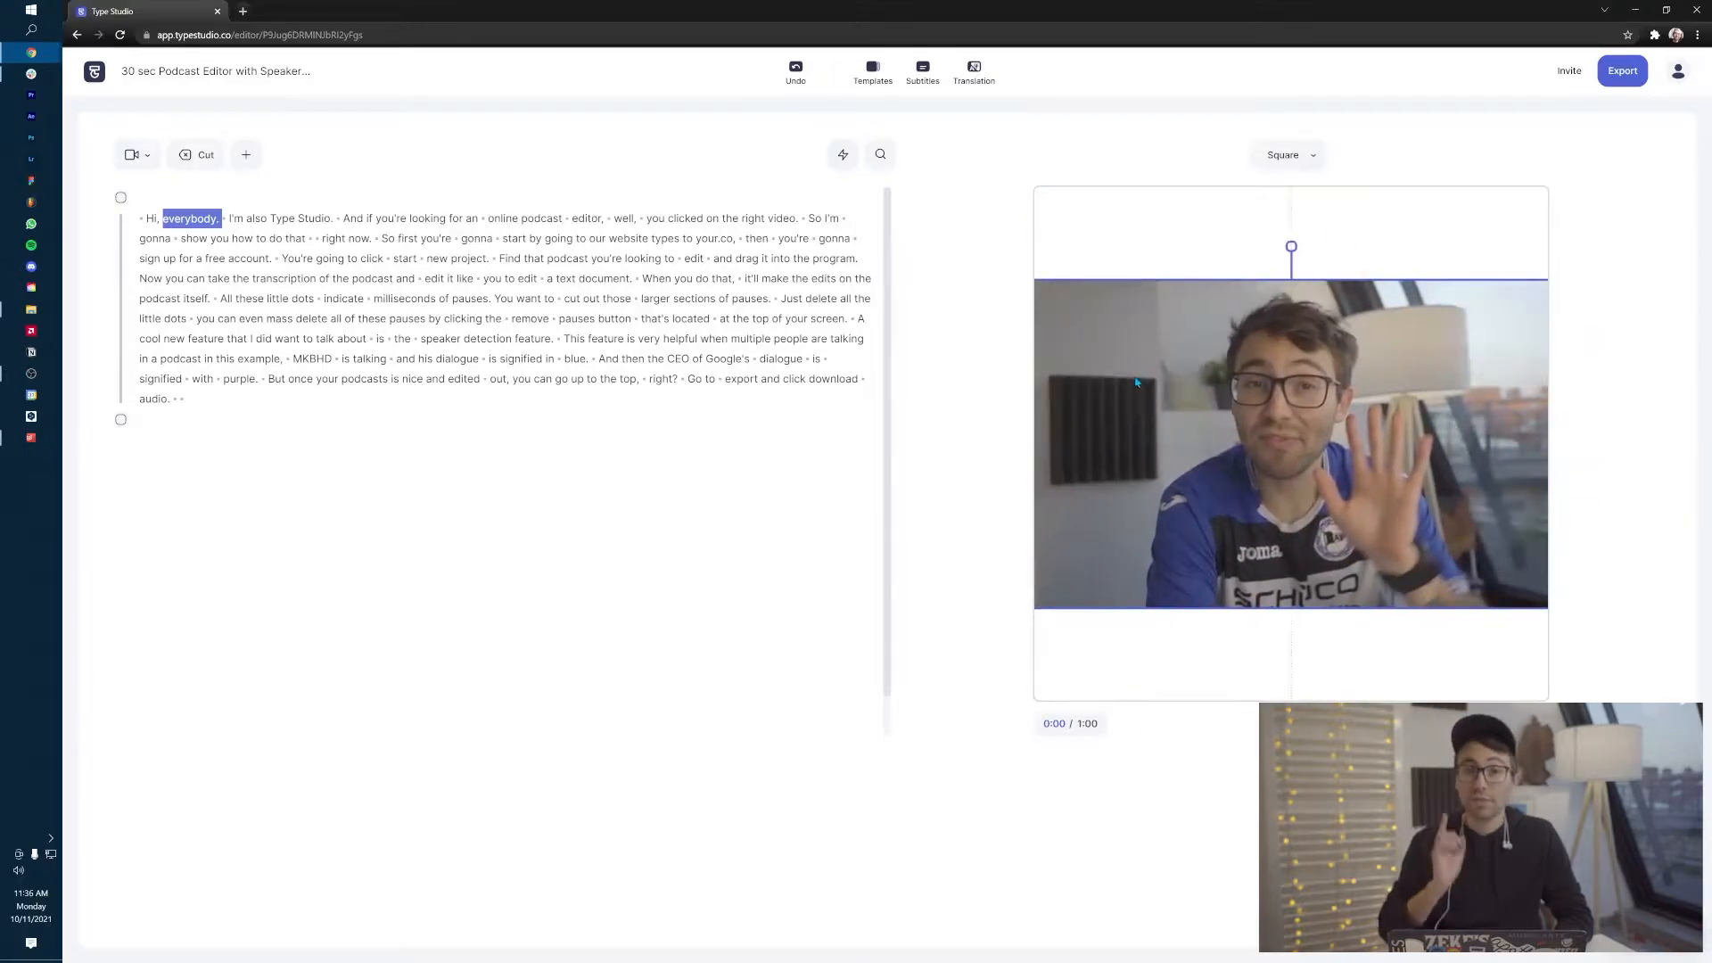
left_click(565, 231)
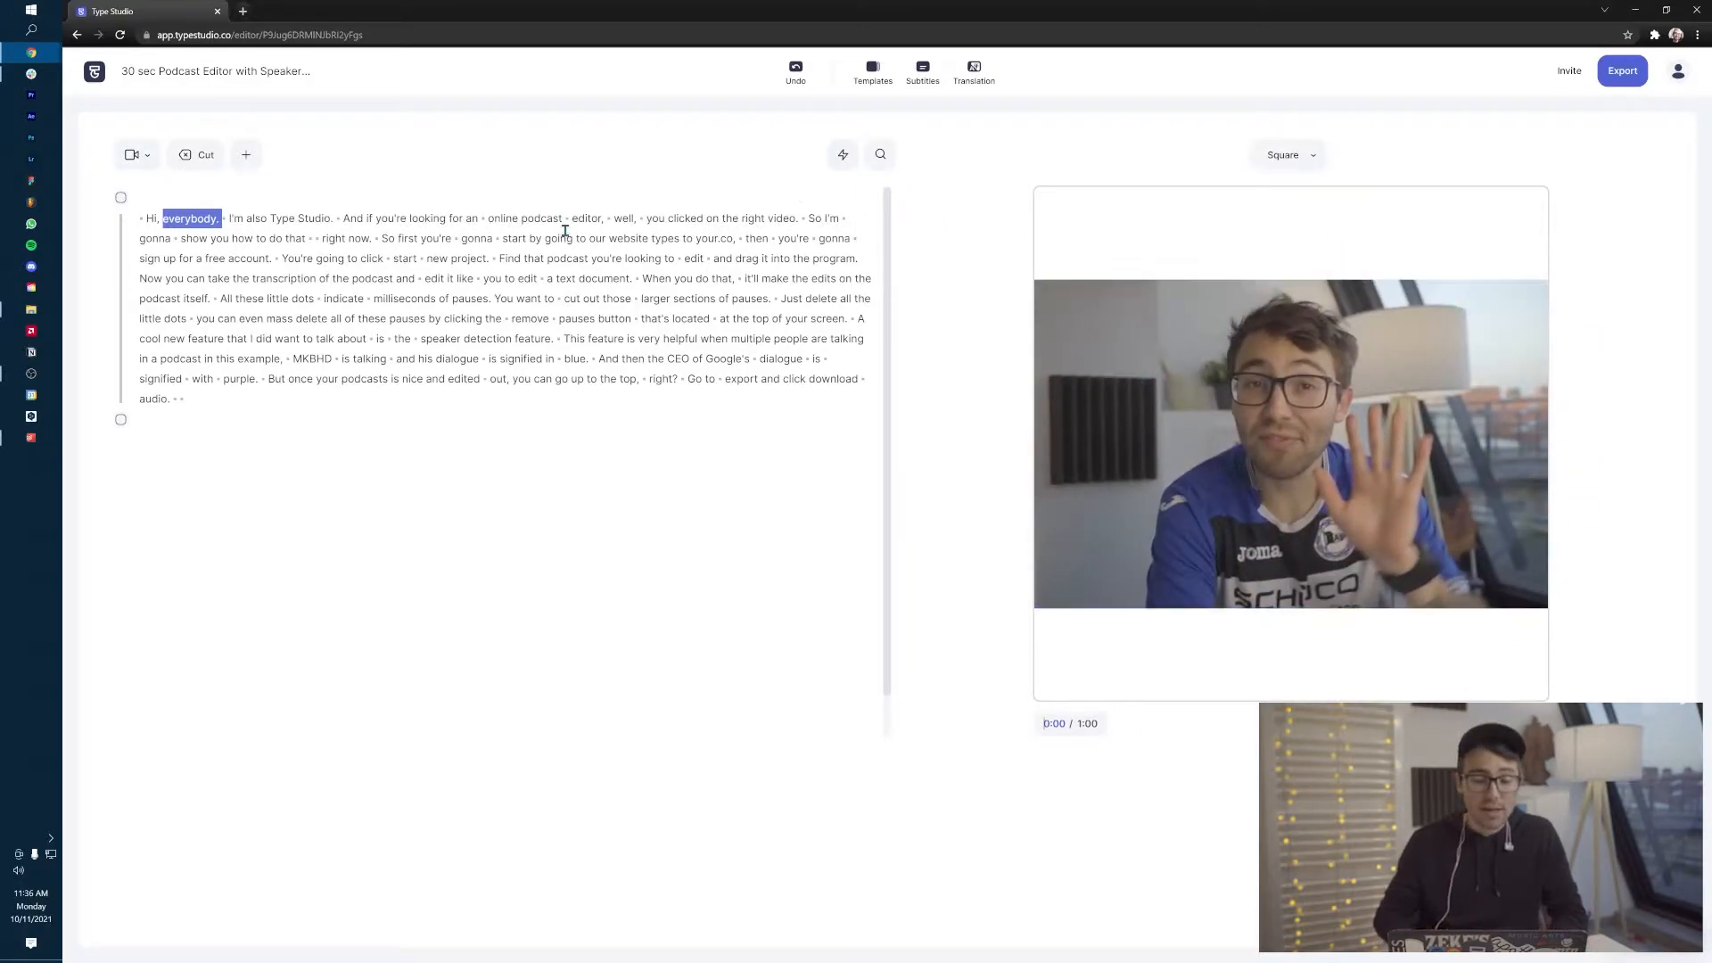
key("ctrl+a")
- Search the stock images for 'halloween' and browse the results
left_click(242, 155)
left_click(235, 217)
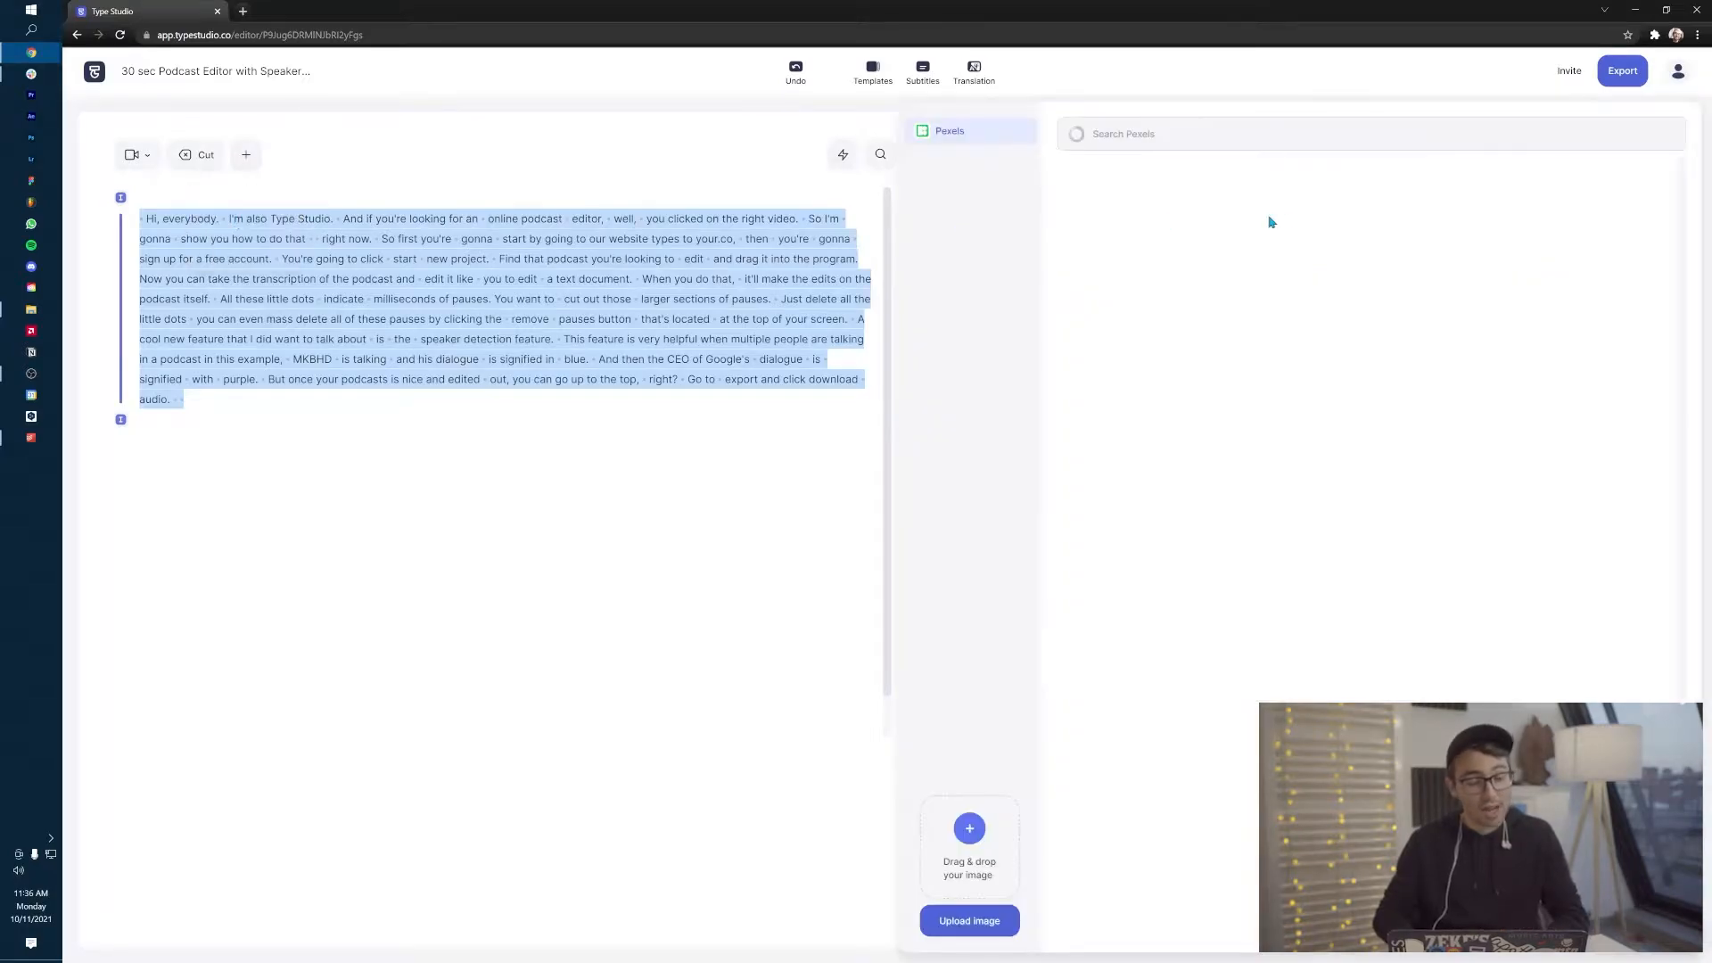
type("halloween")
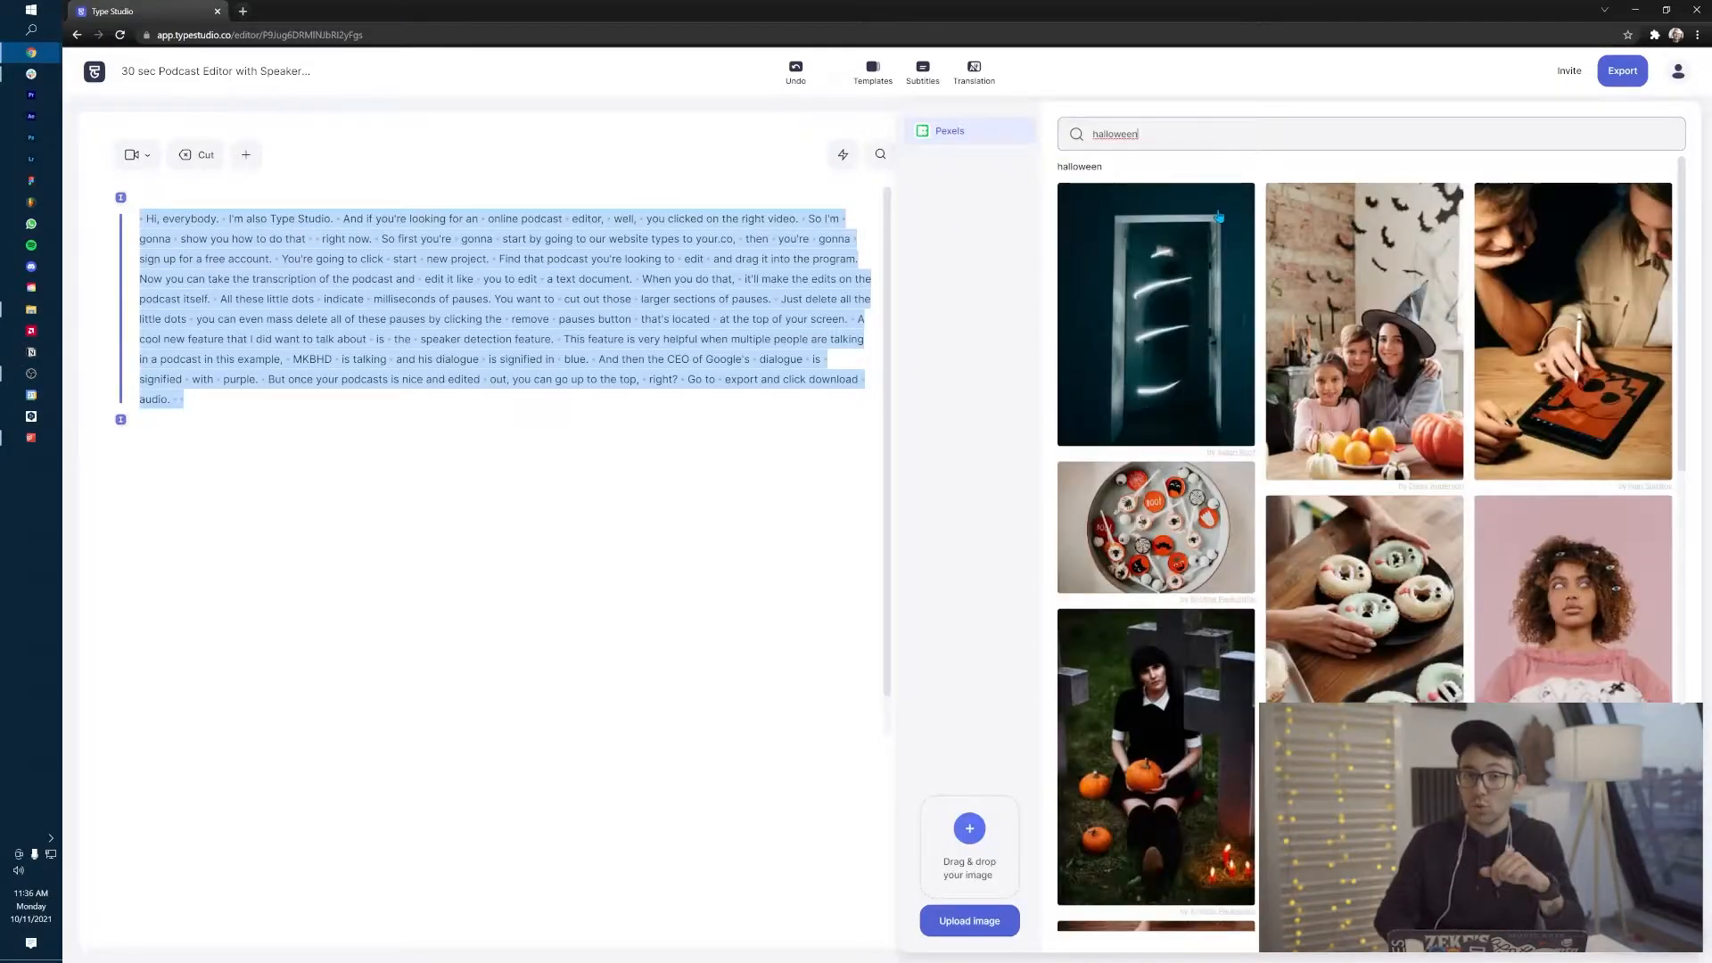
scroll(1237, 259, "down", 6)
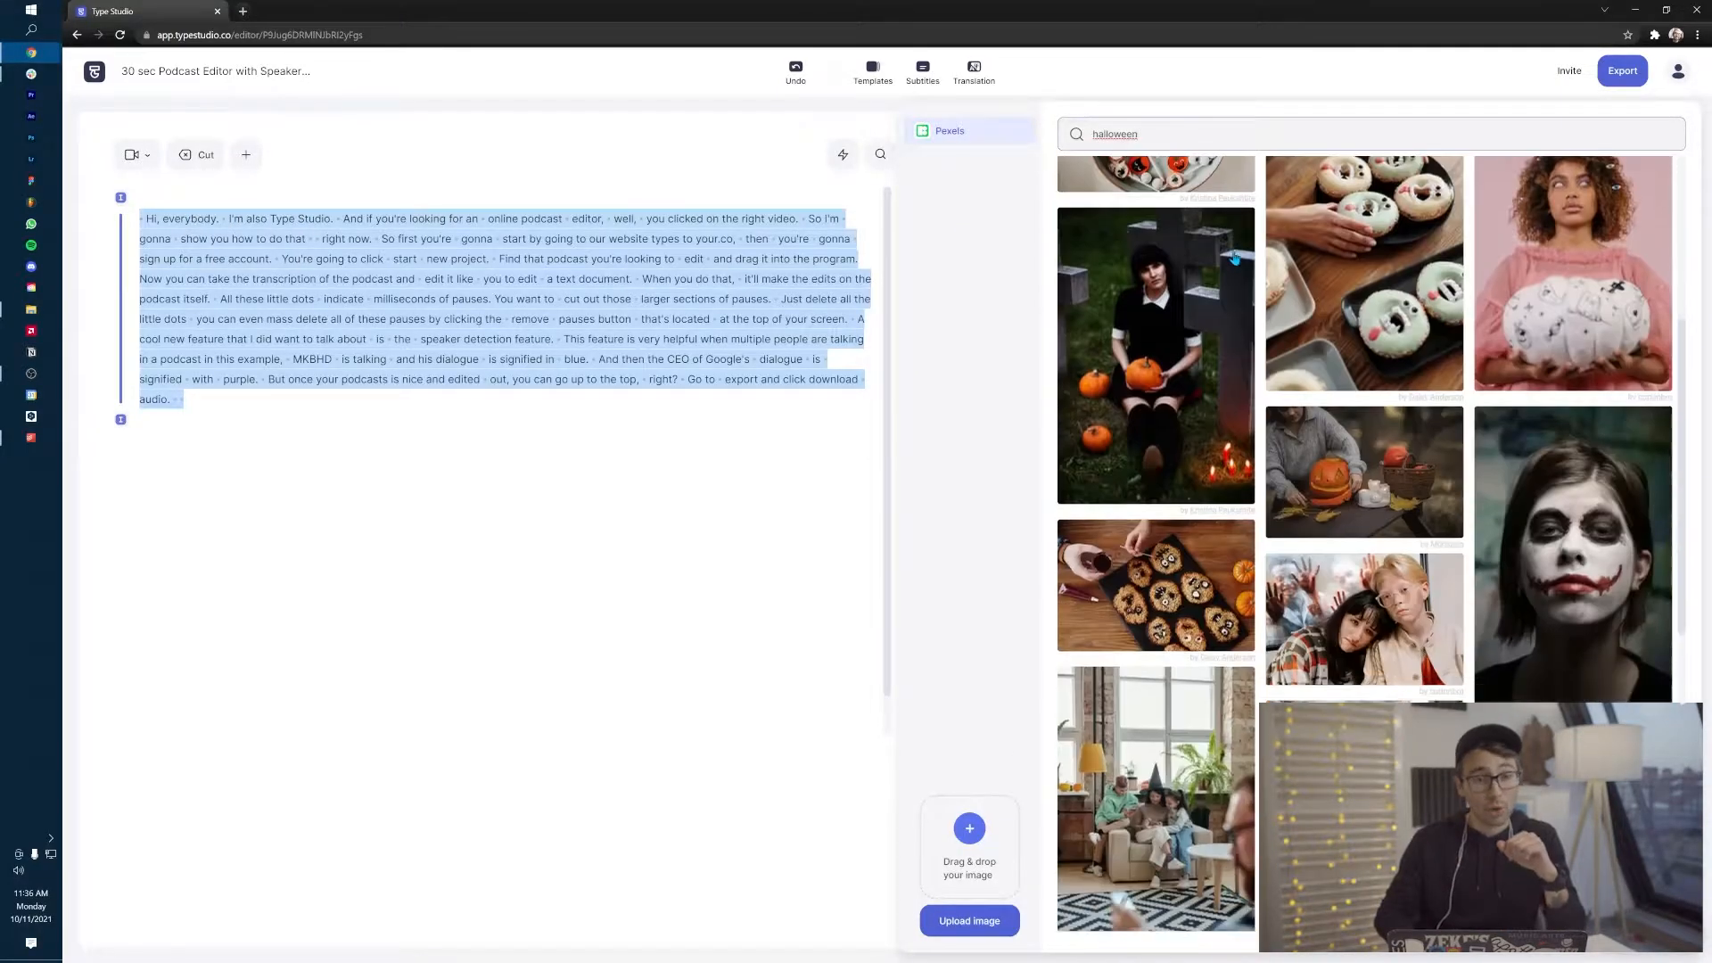
scroll(1237, 260, "down", 3)
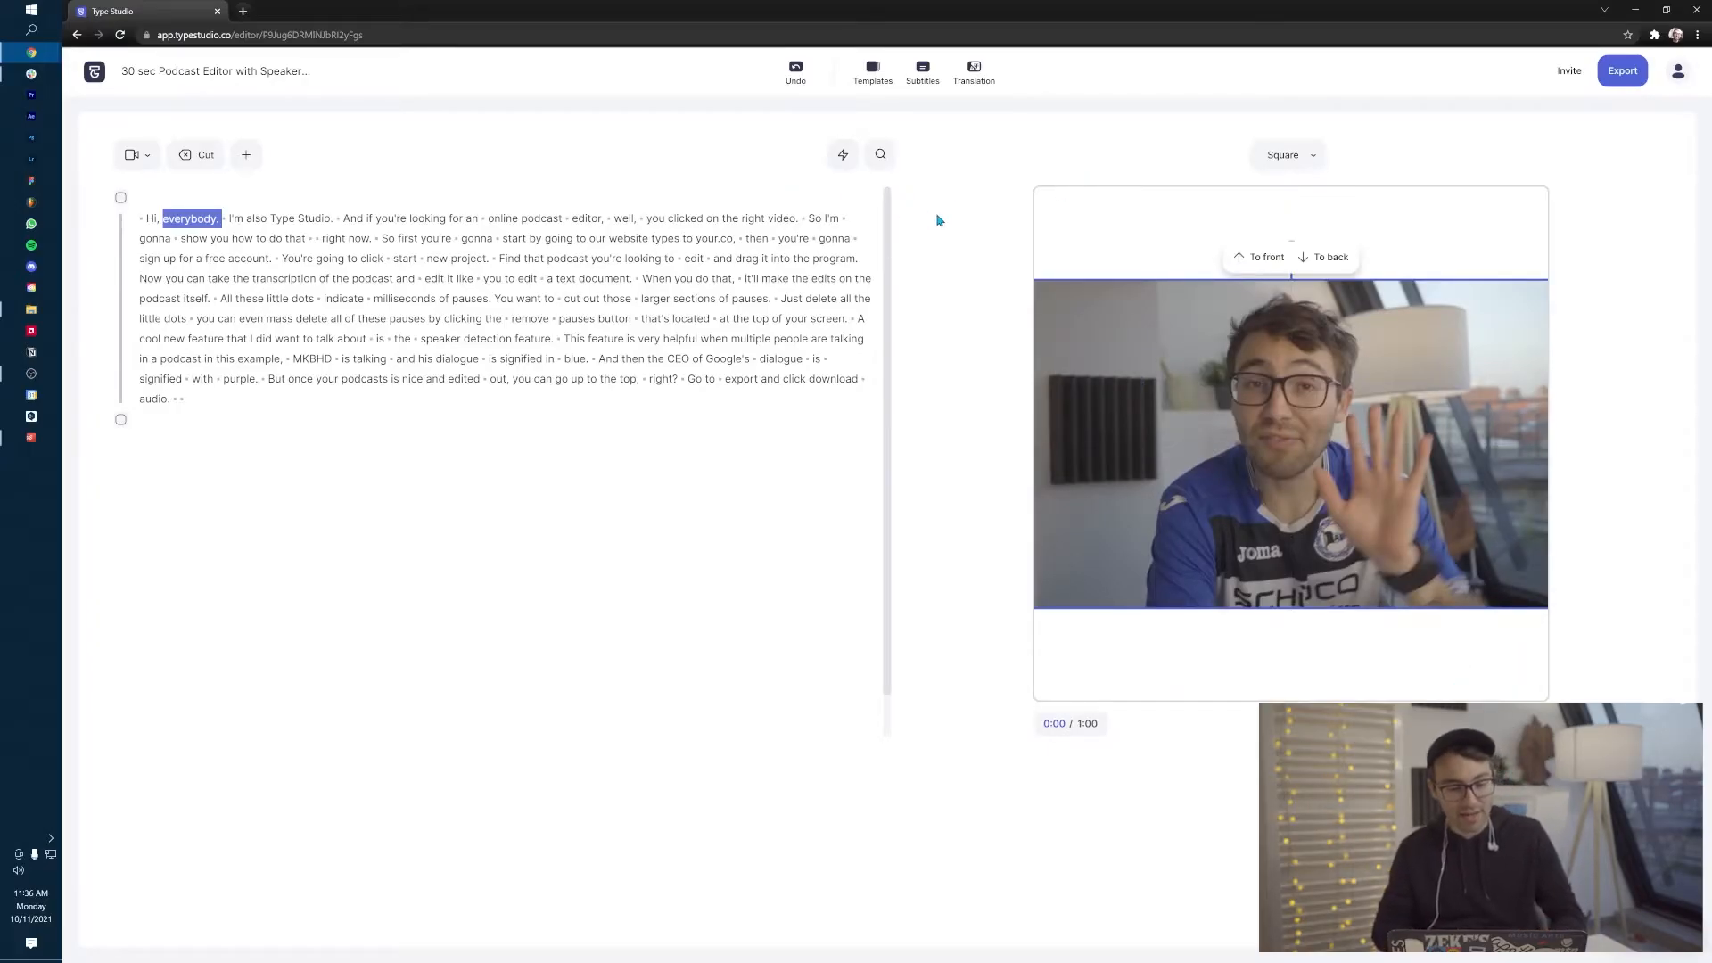
- Search stock photos for 'pumpkin' and add the pile-of-pumpkins photo to the video
left_click(239, 154)
left_click(234, 220)
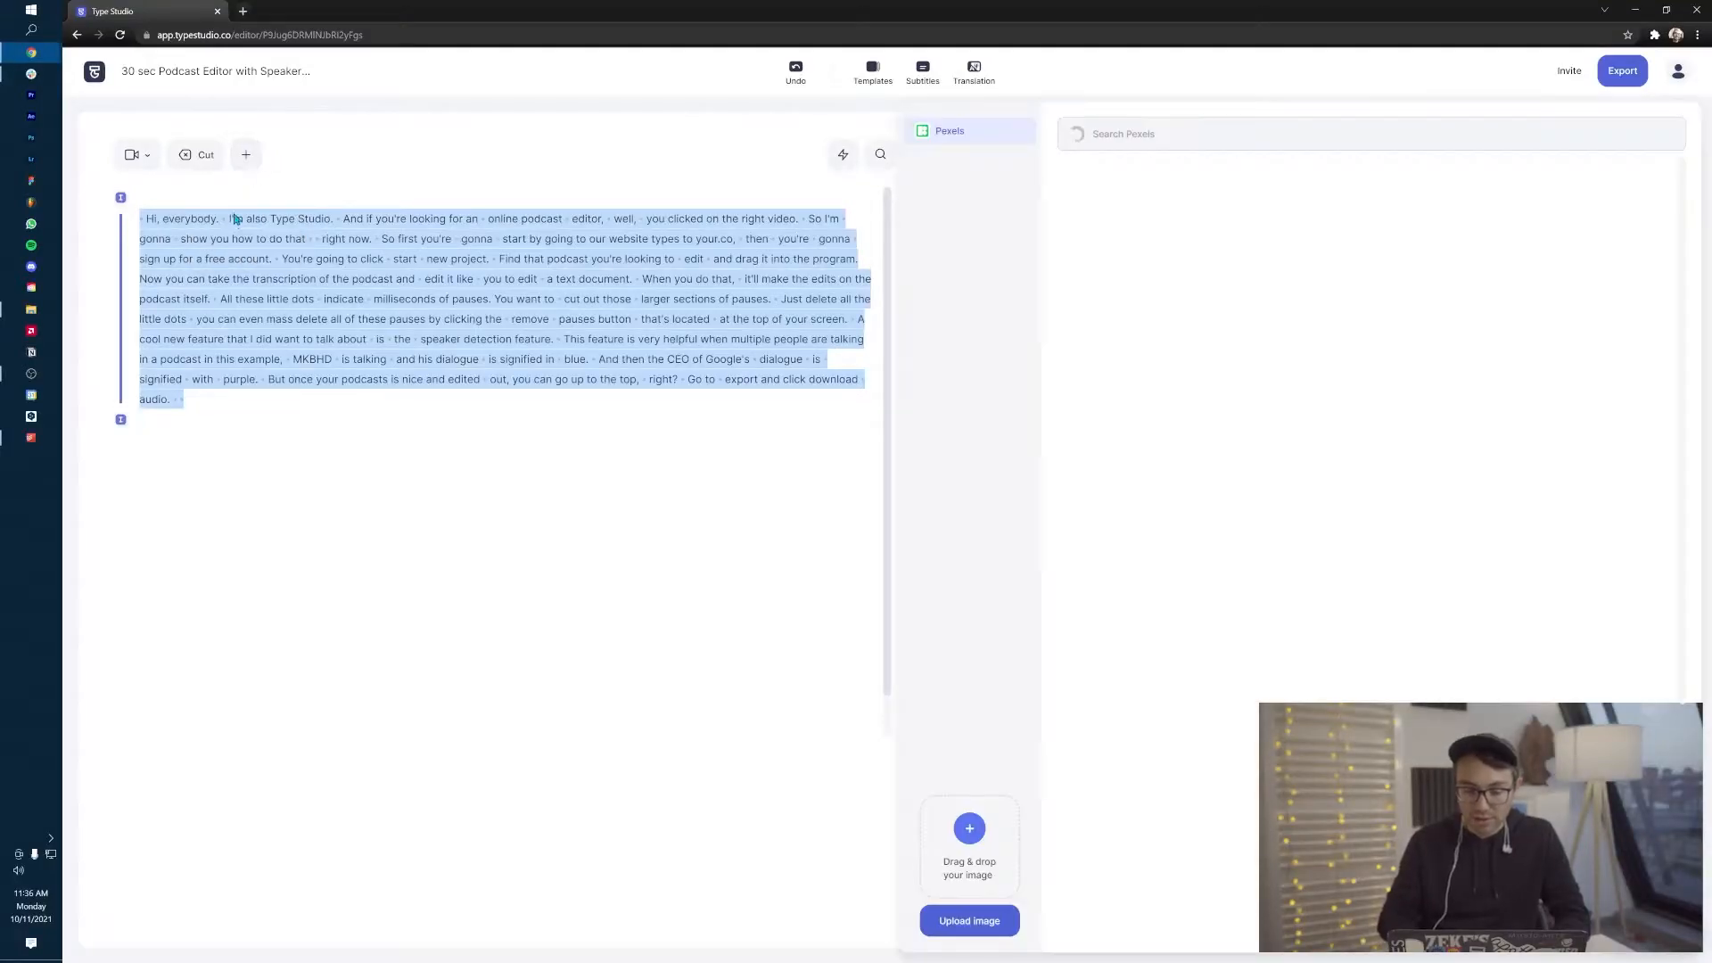
left_click(1204, 148)
type("hallow")
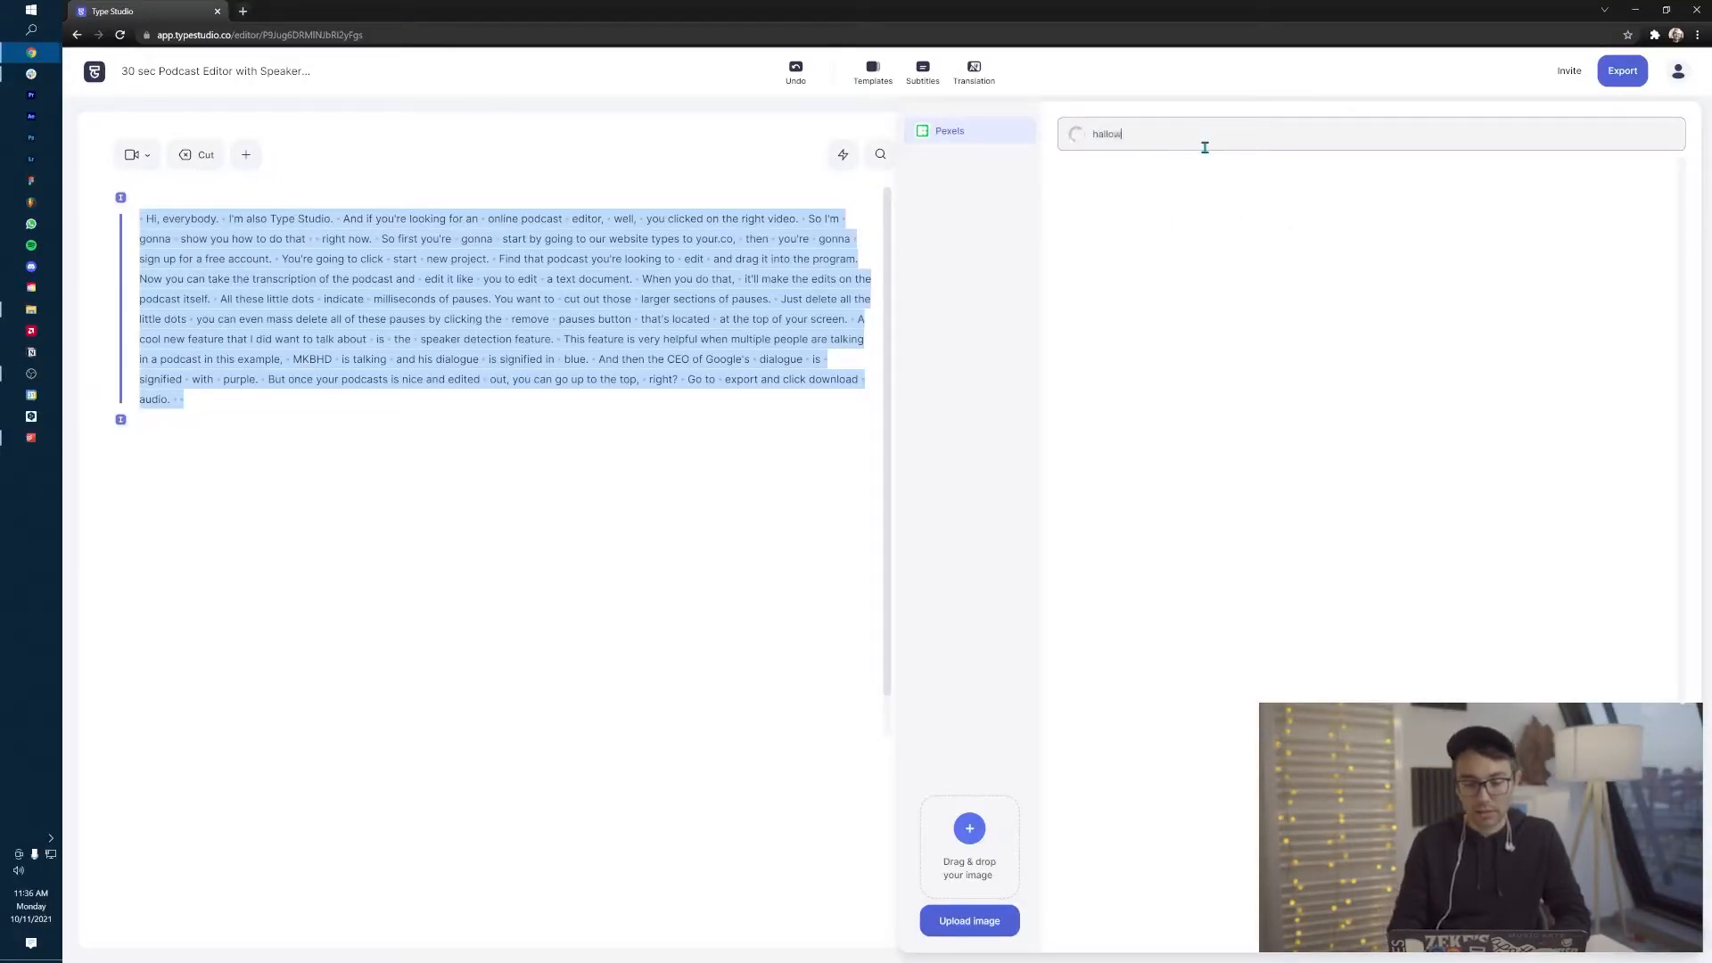
type("een")
scroll(1242, 262, "down", 10)
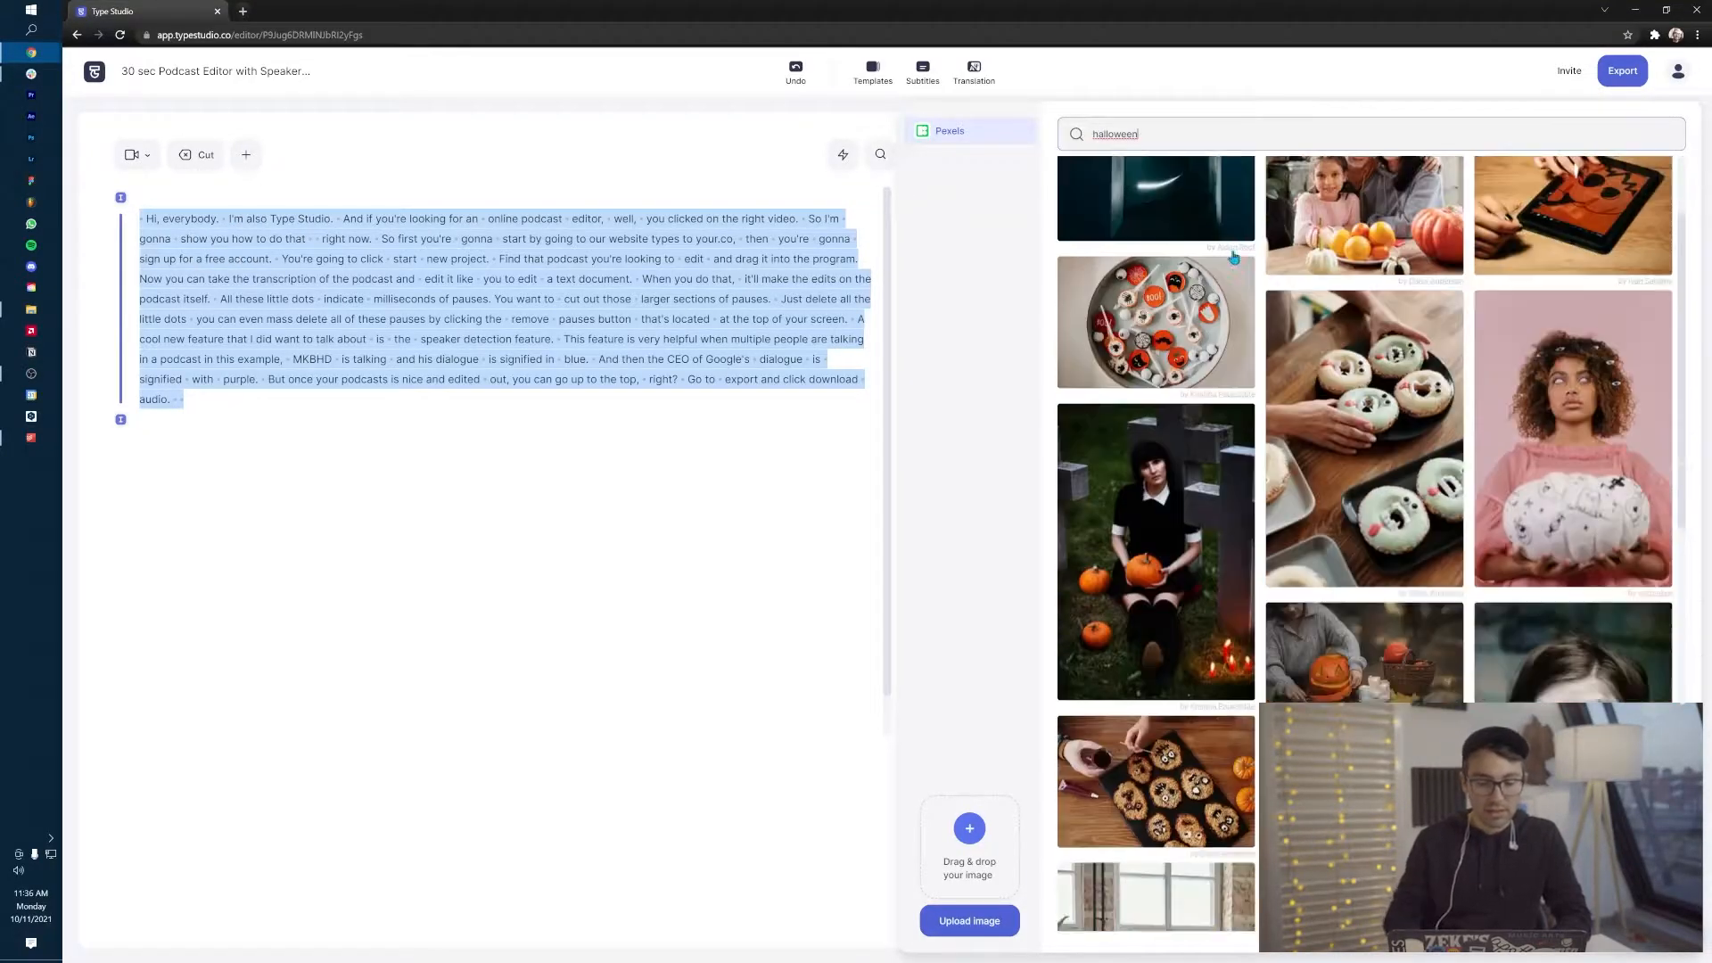
scroll(1241, 262, "down", 3)
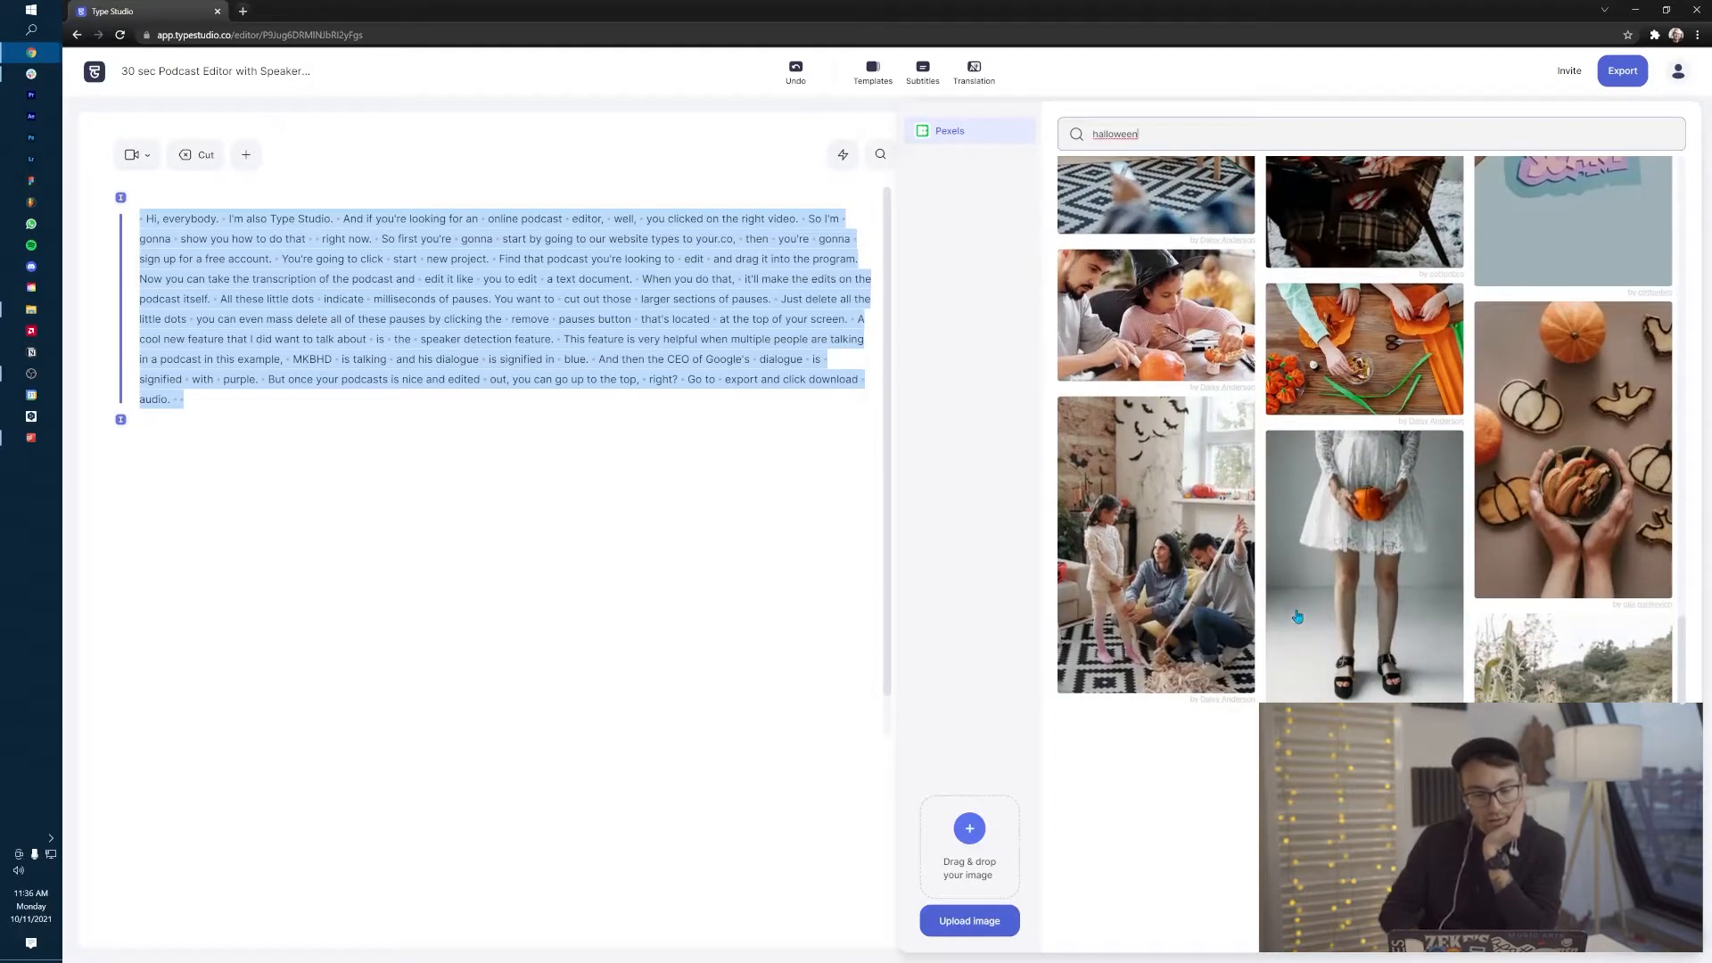
scroll(1297, 617, "up", 10)
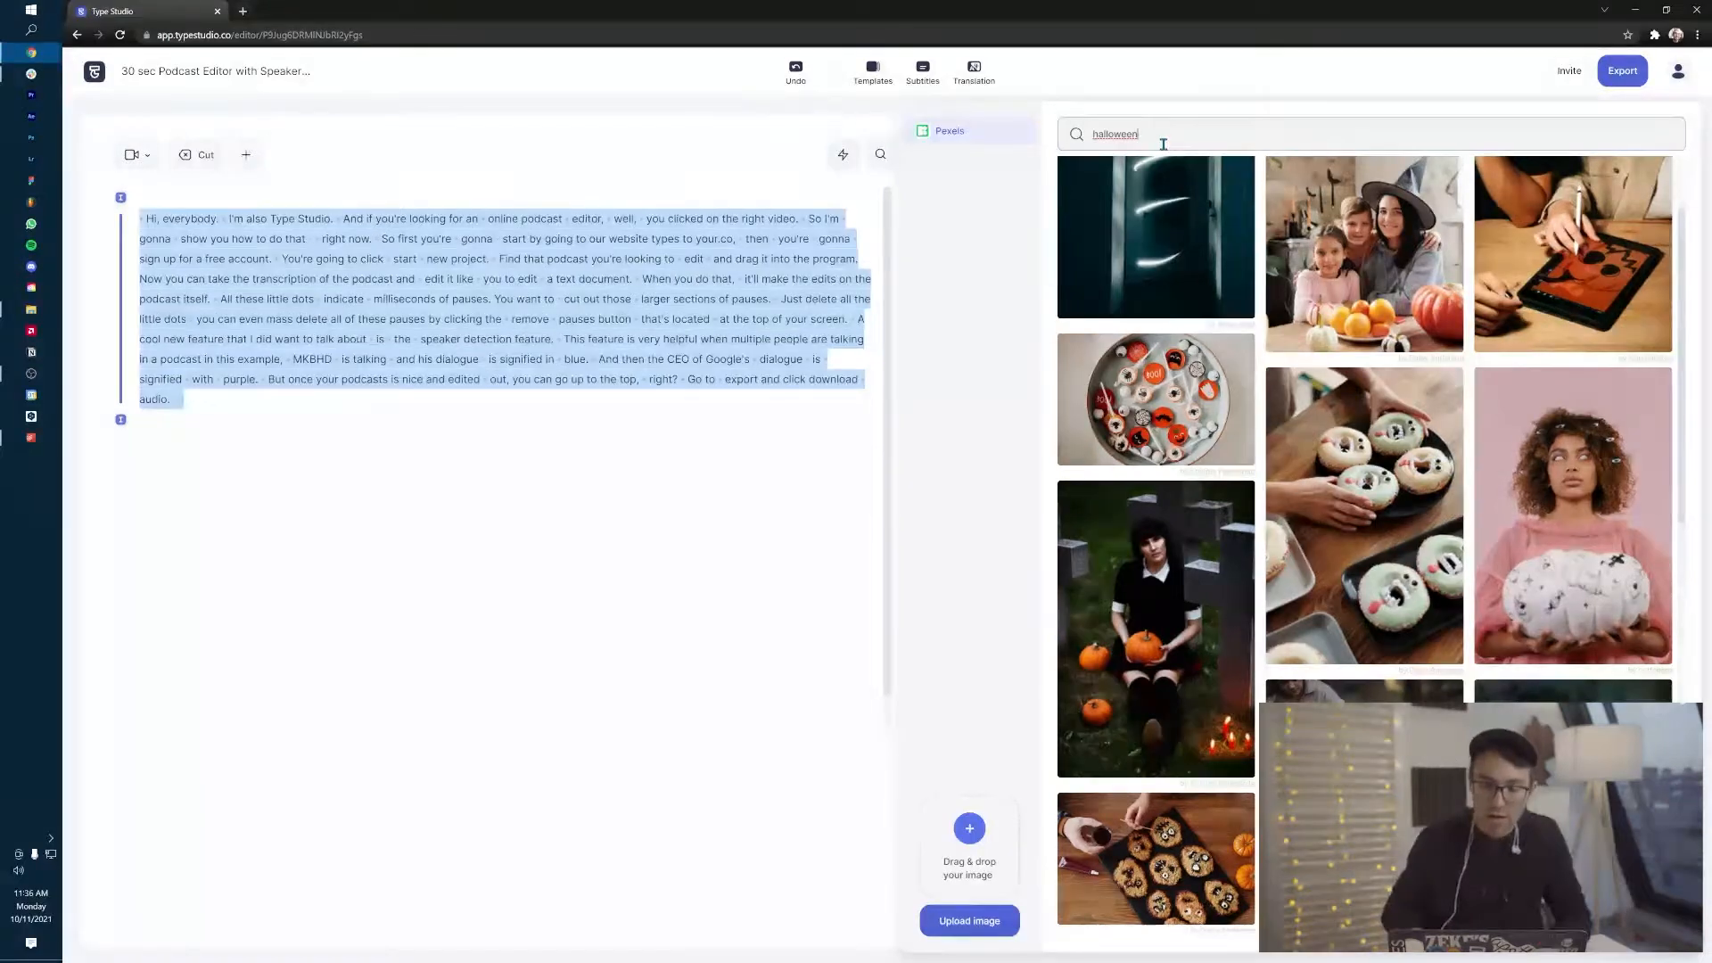
type("umpkins")
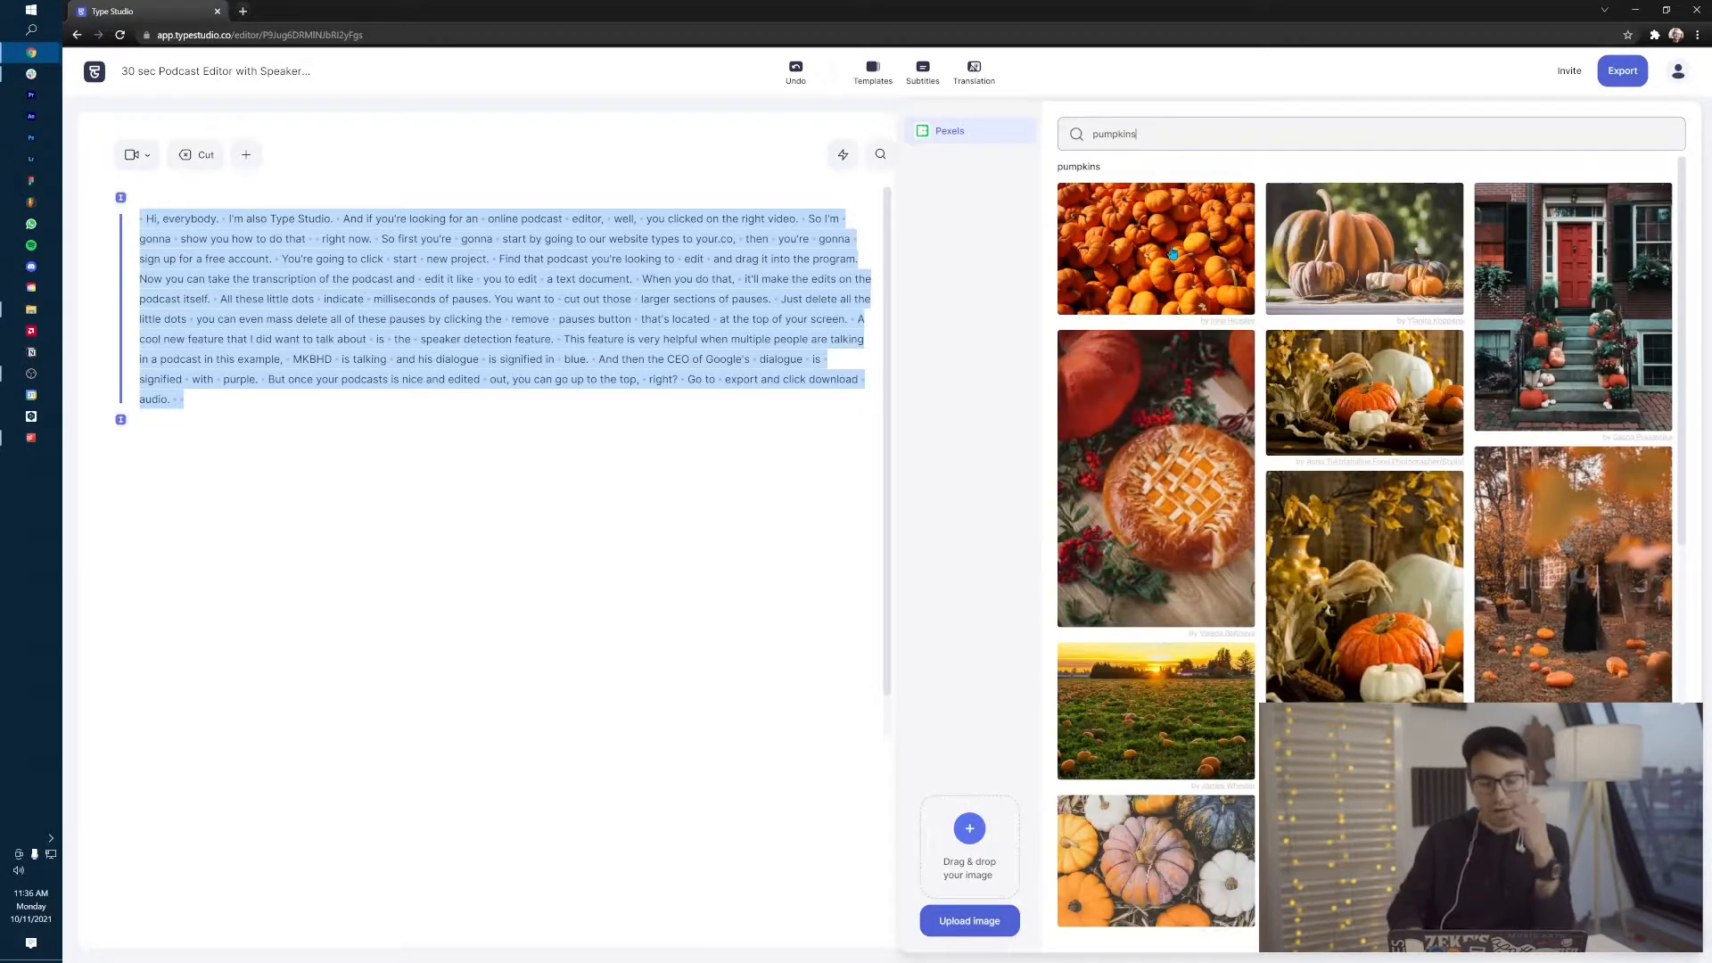
left_click(1172, 253)
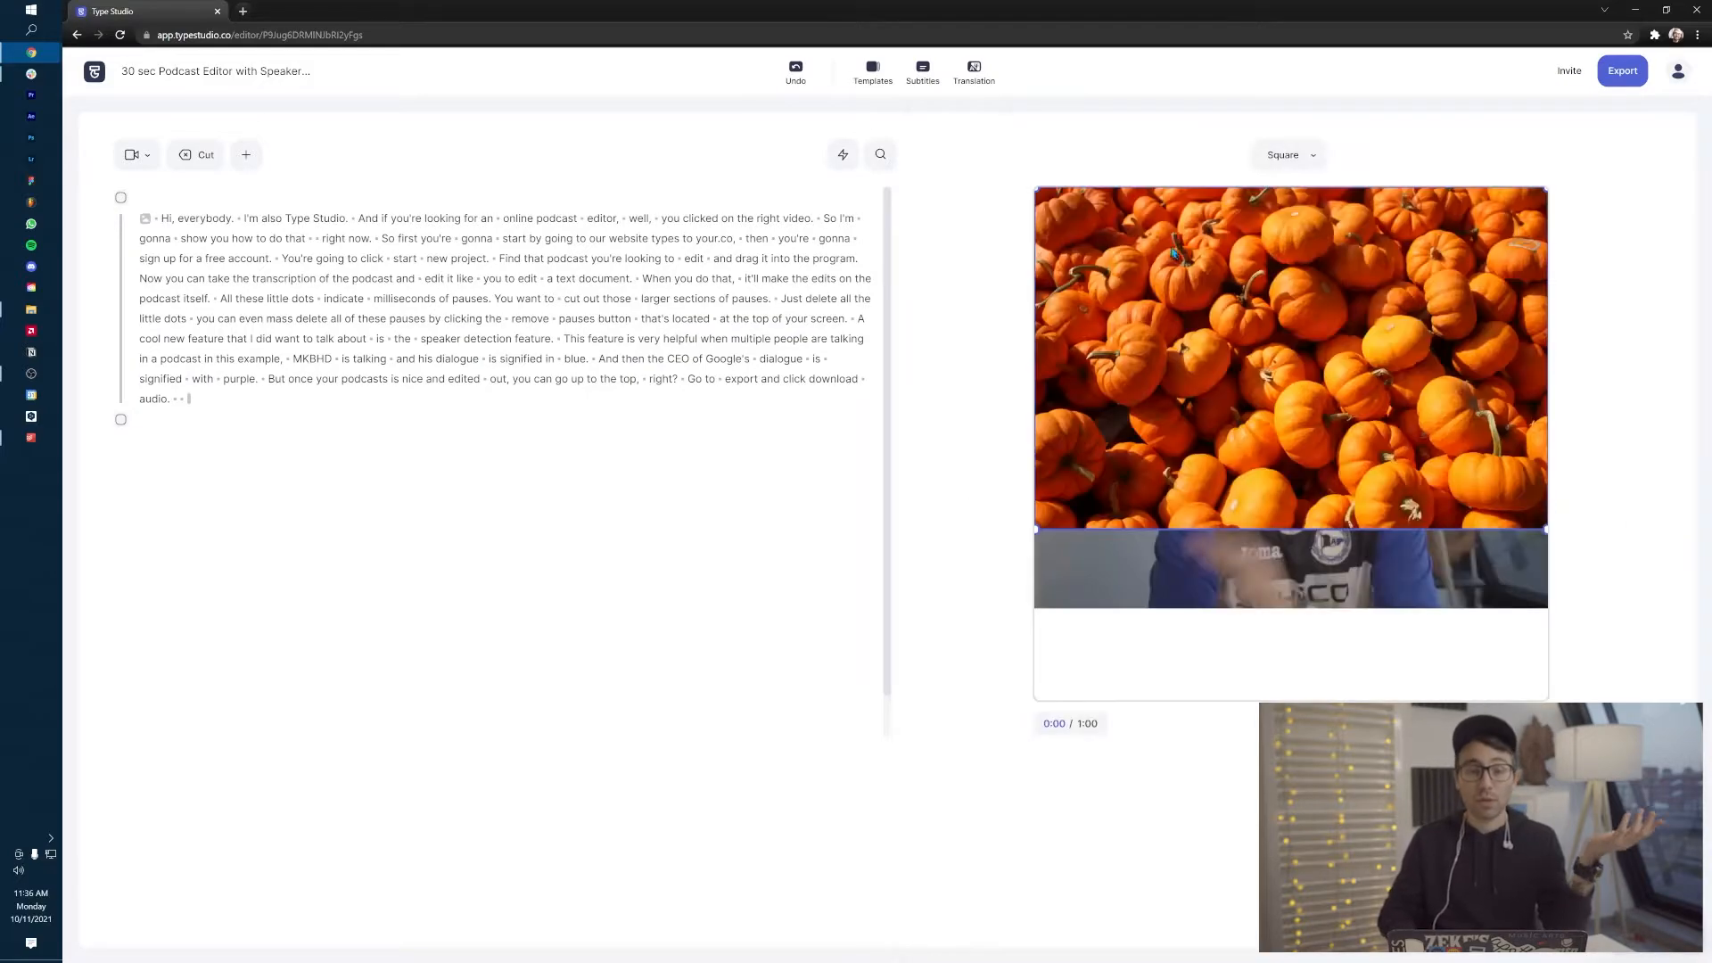
- Enlarge the pumpkin photo to cover the whole canvas and send it behind the speaker video
left_click(1278, 351)
left_click_drag(1545, 529, 1659, 653)
left_click_drag(1336, 352, 1336, 411)
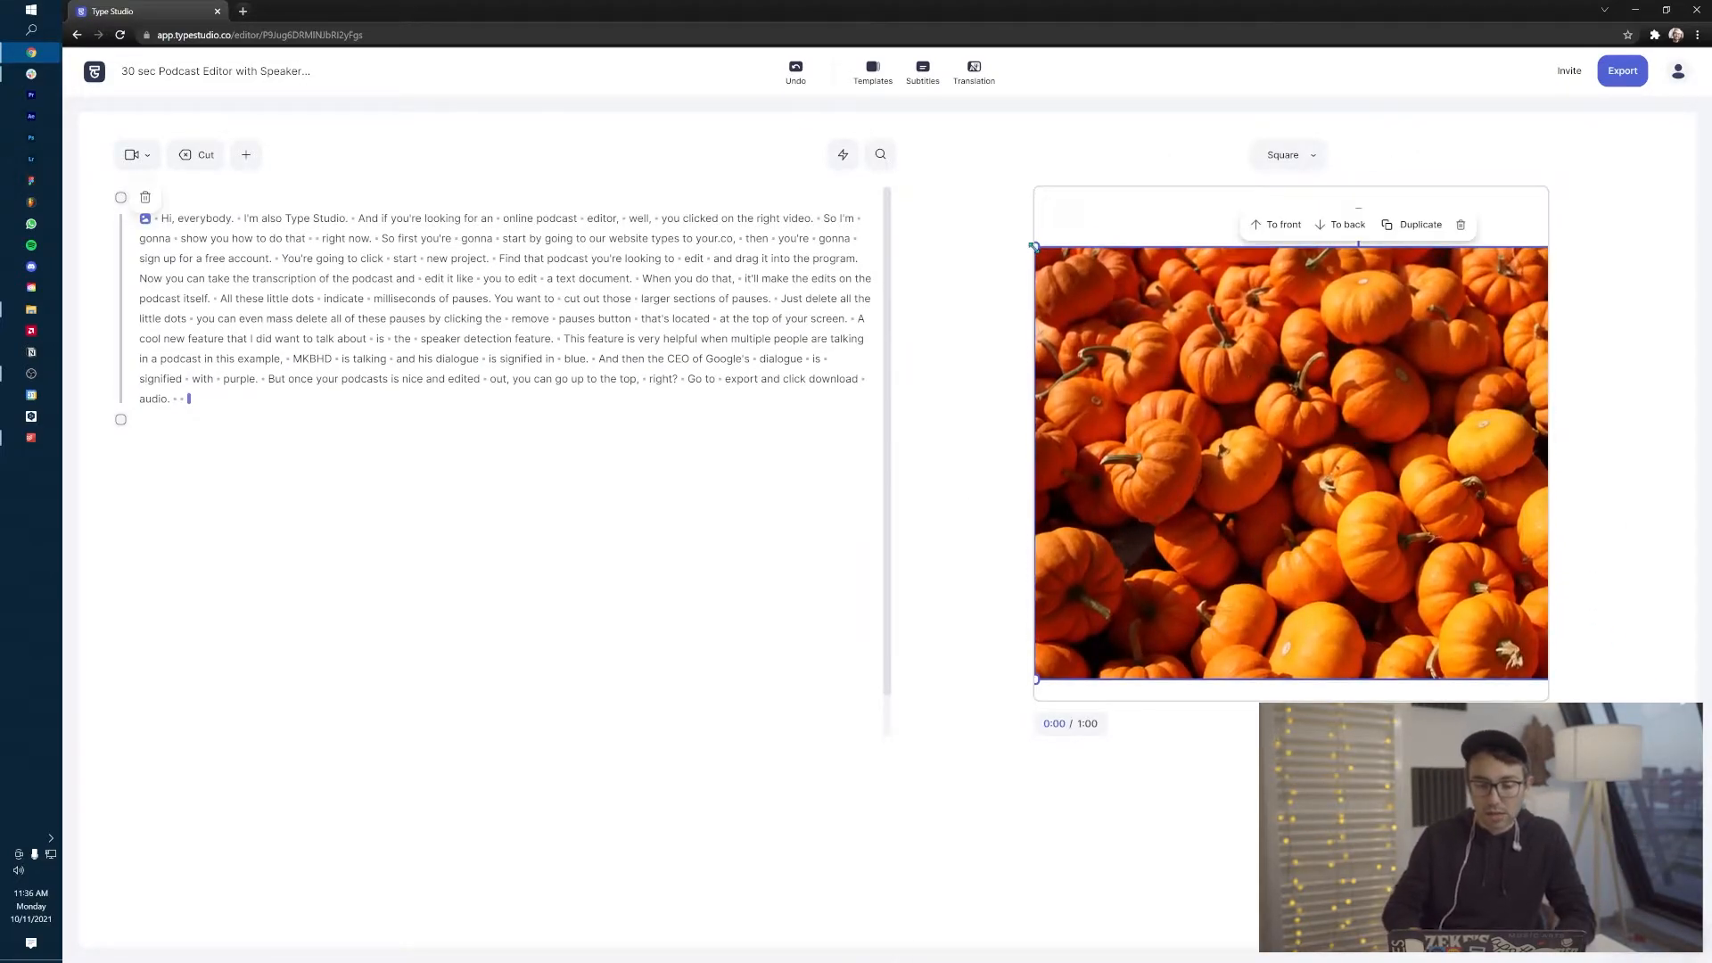
left_click_drag(1035, 245, 872, 175)
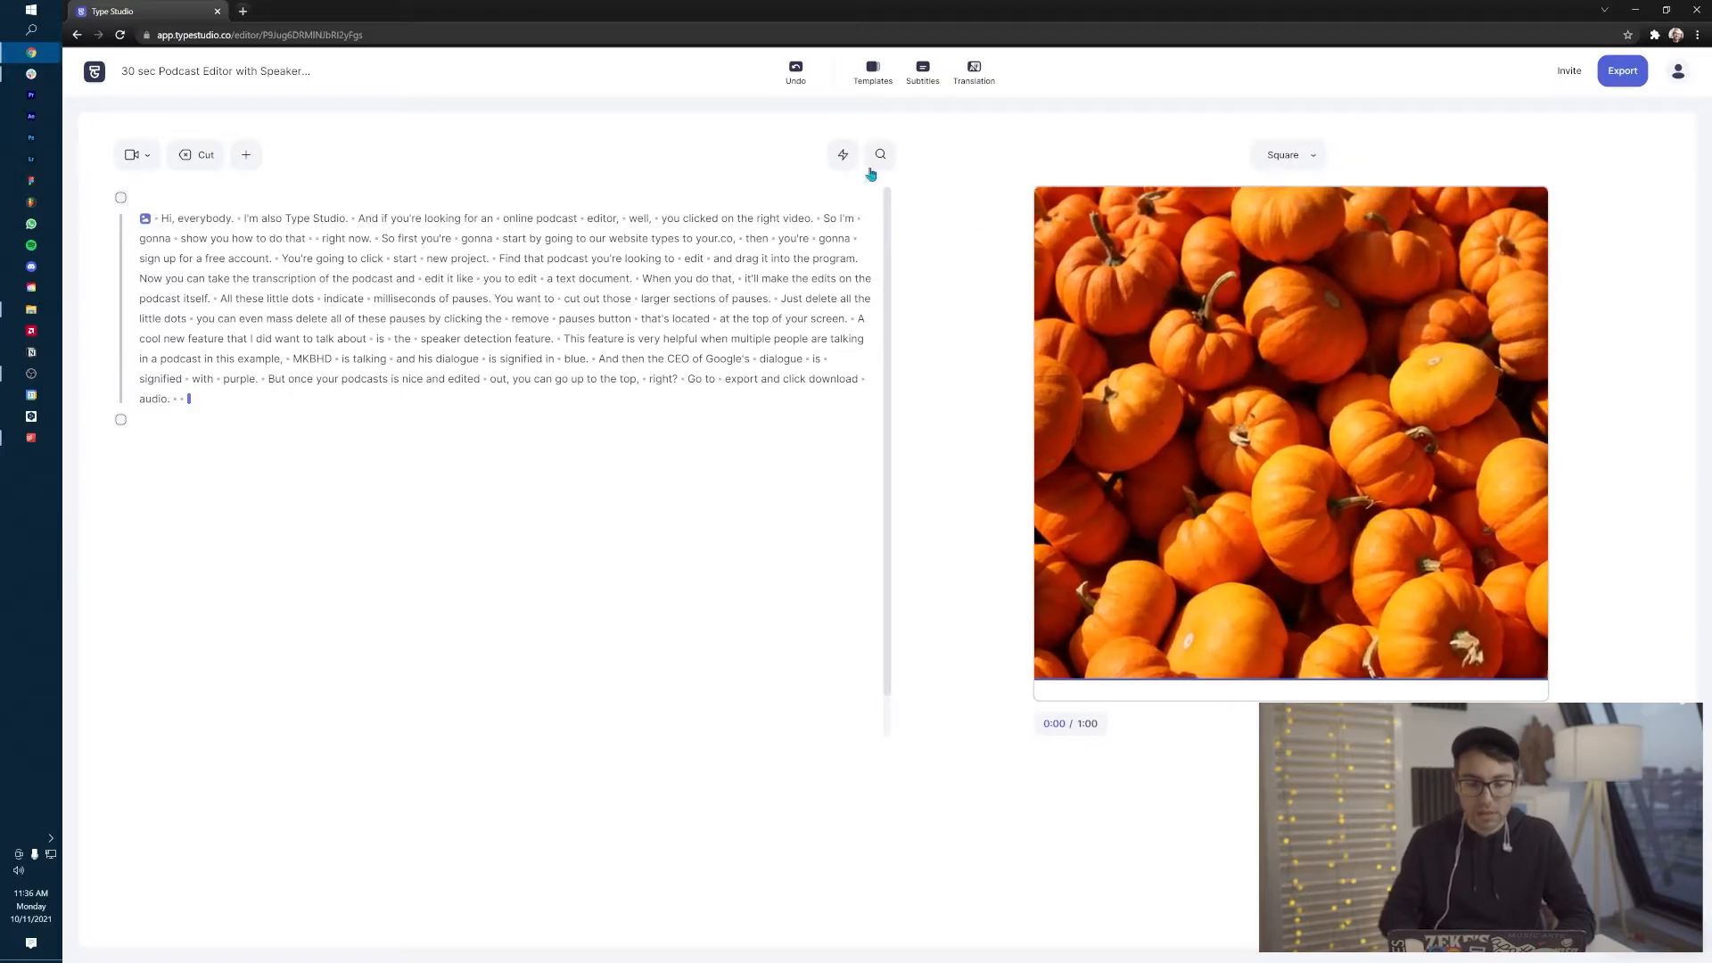
left_click_drag(1257, 433, 1257, 455)
left_click(1262, 142)
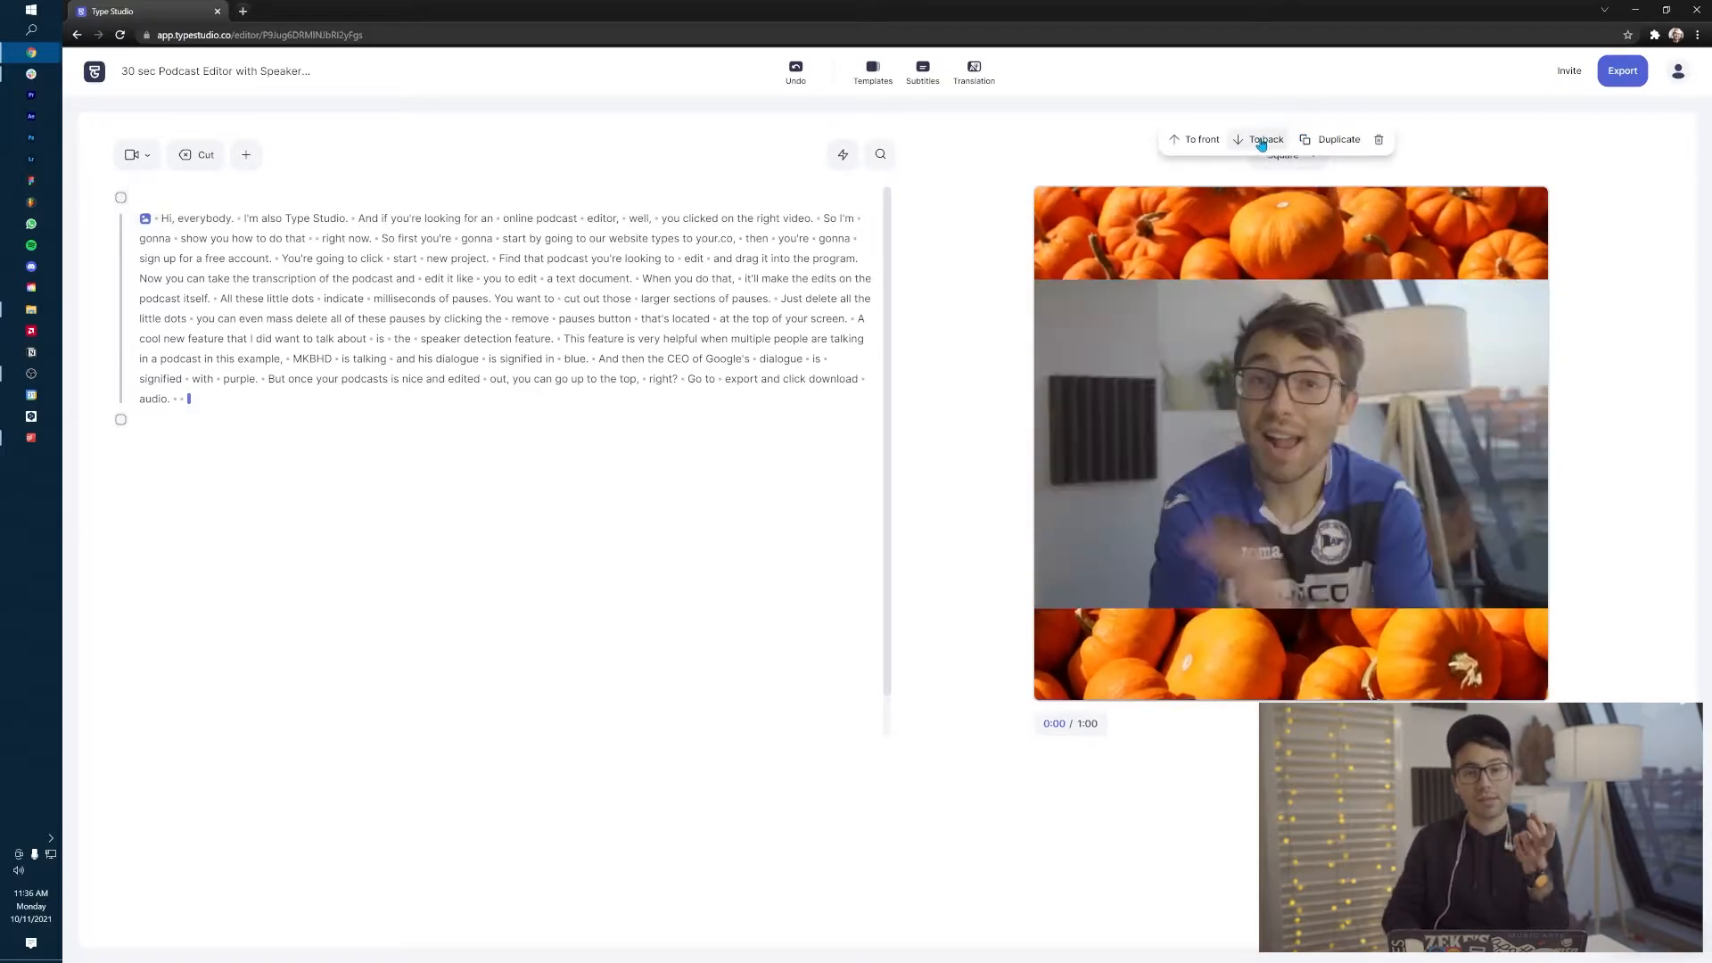
left_click(374, 174)
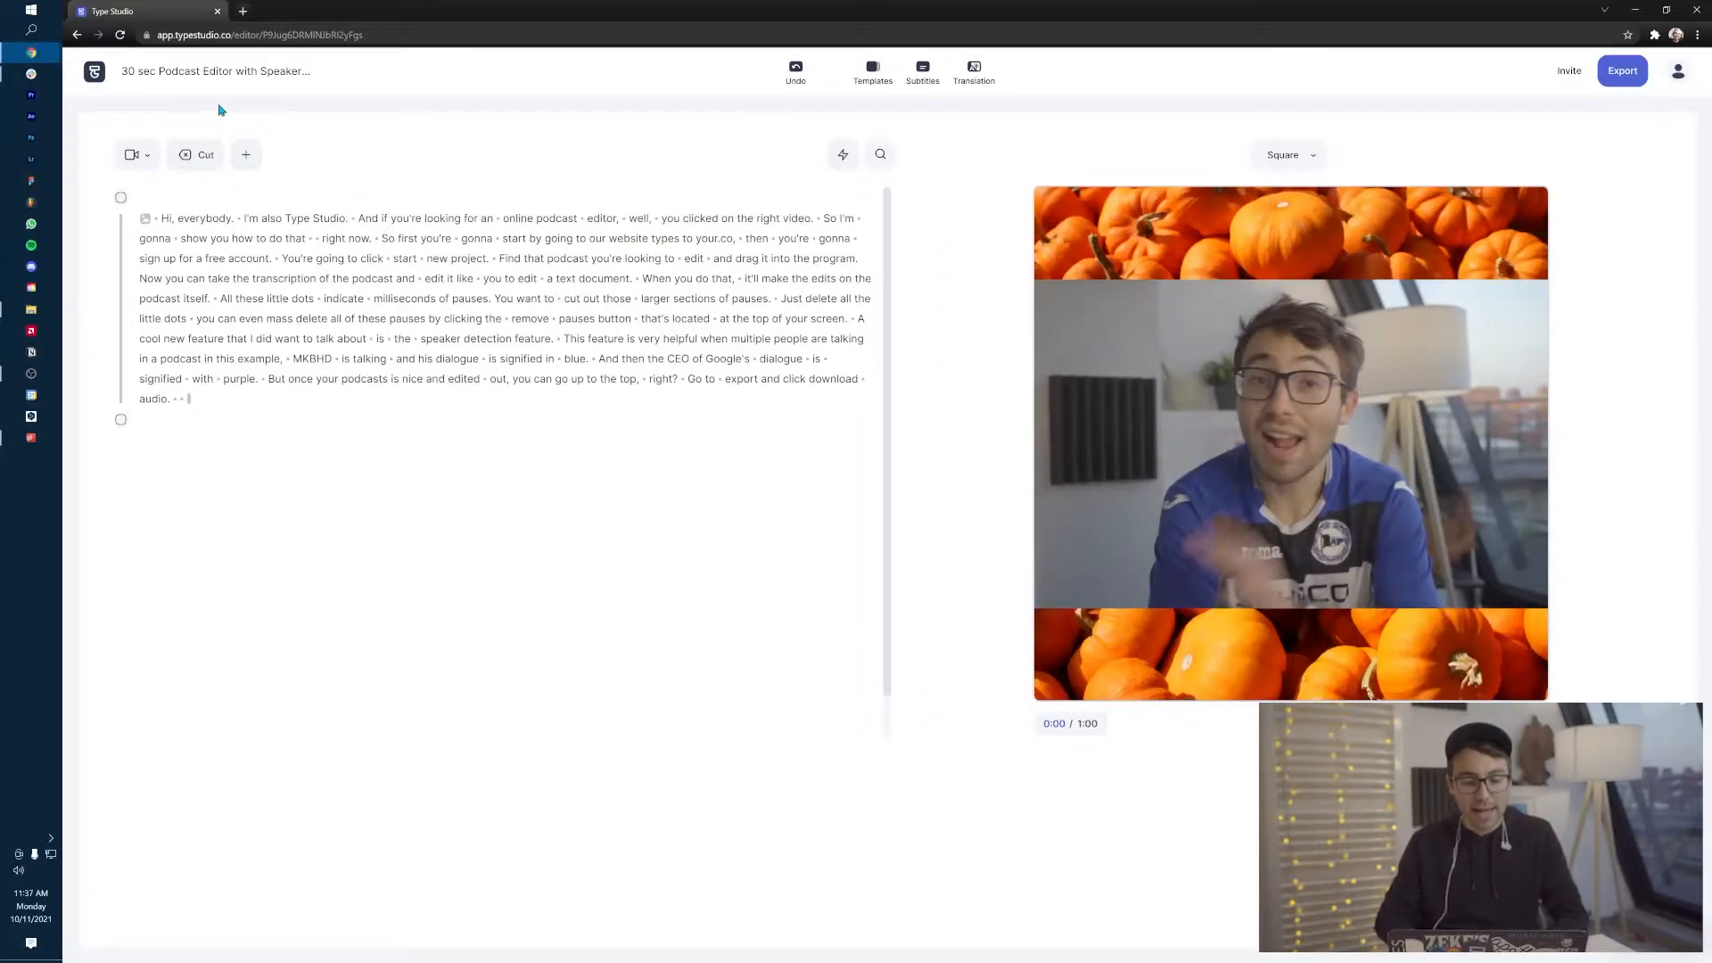
- Add a 'Spooky Computer Tricks #1' title text box in the Bad Script font
left_click(244, 156)
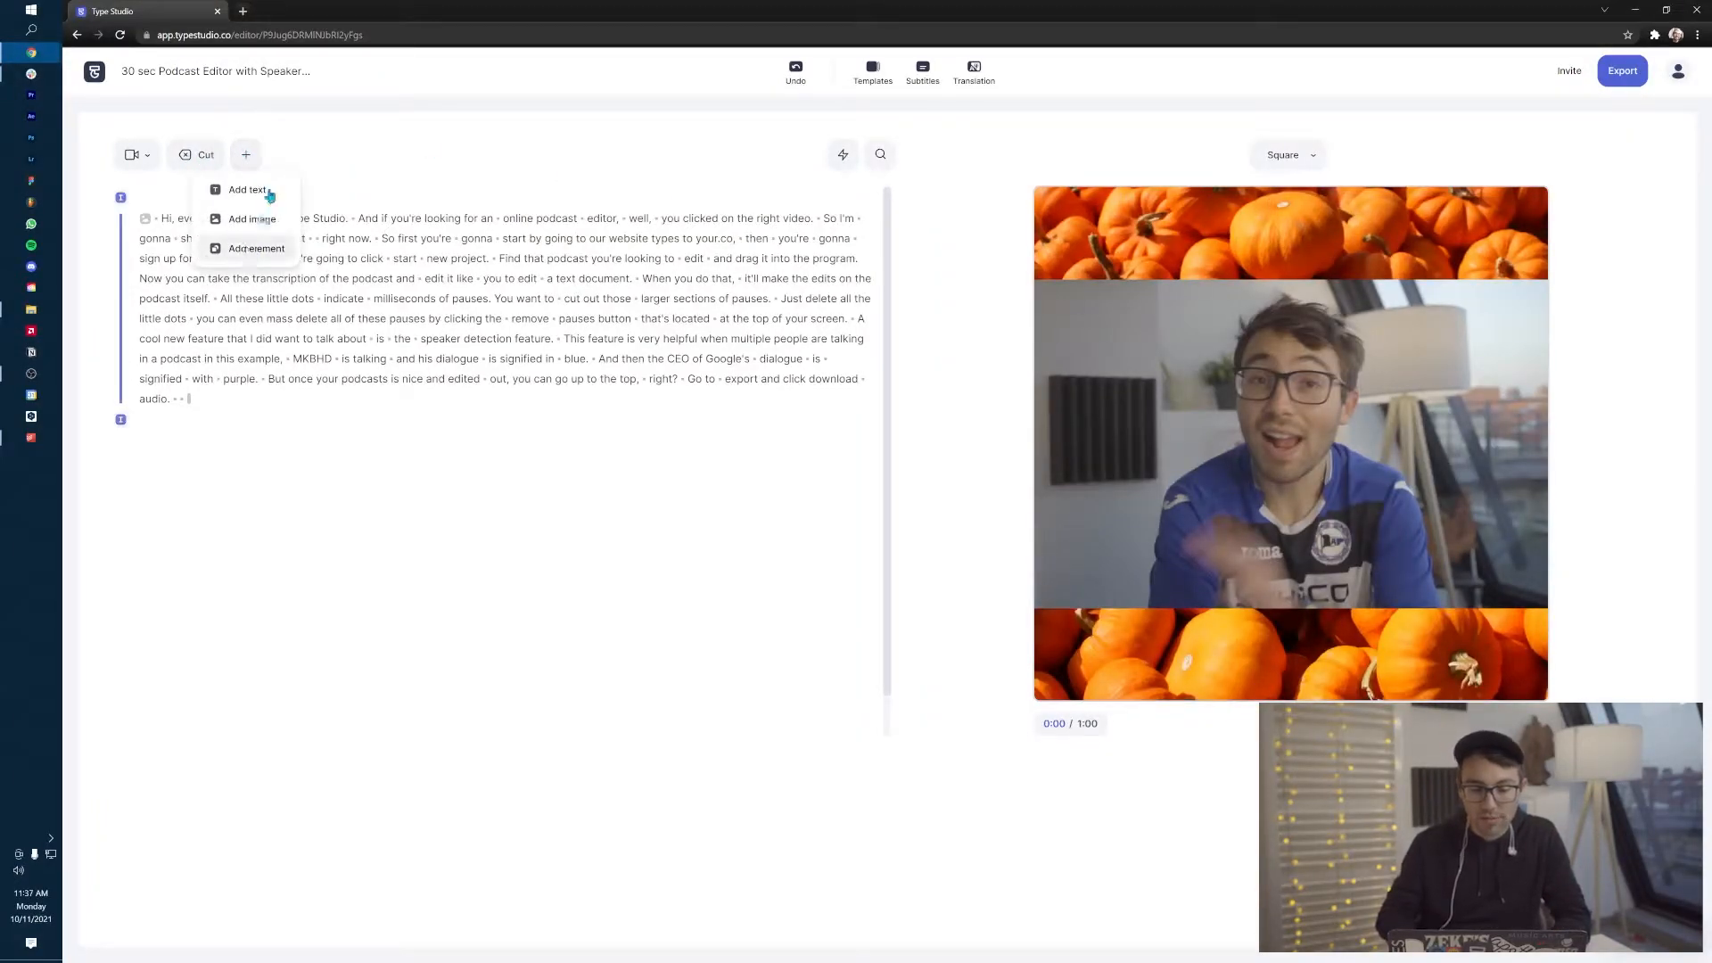
left_click(247, 190)
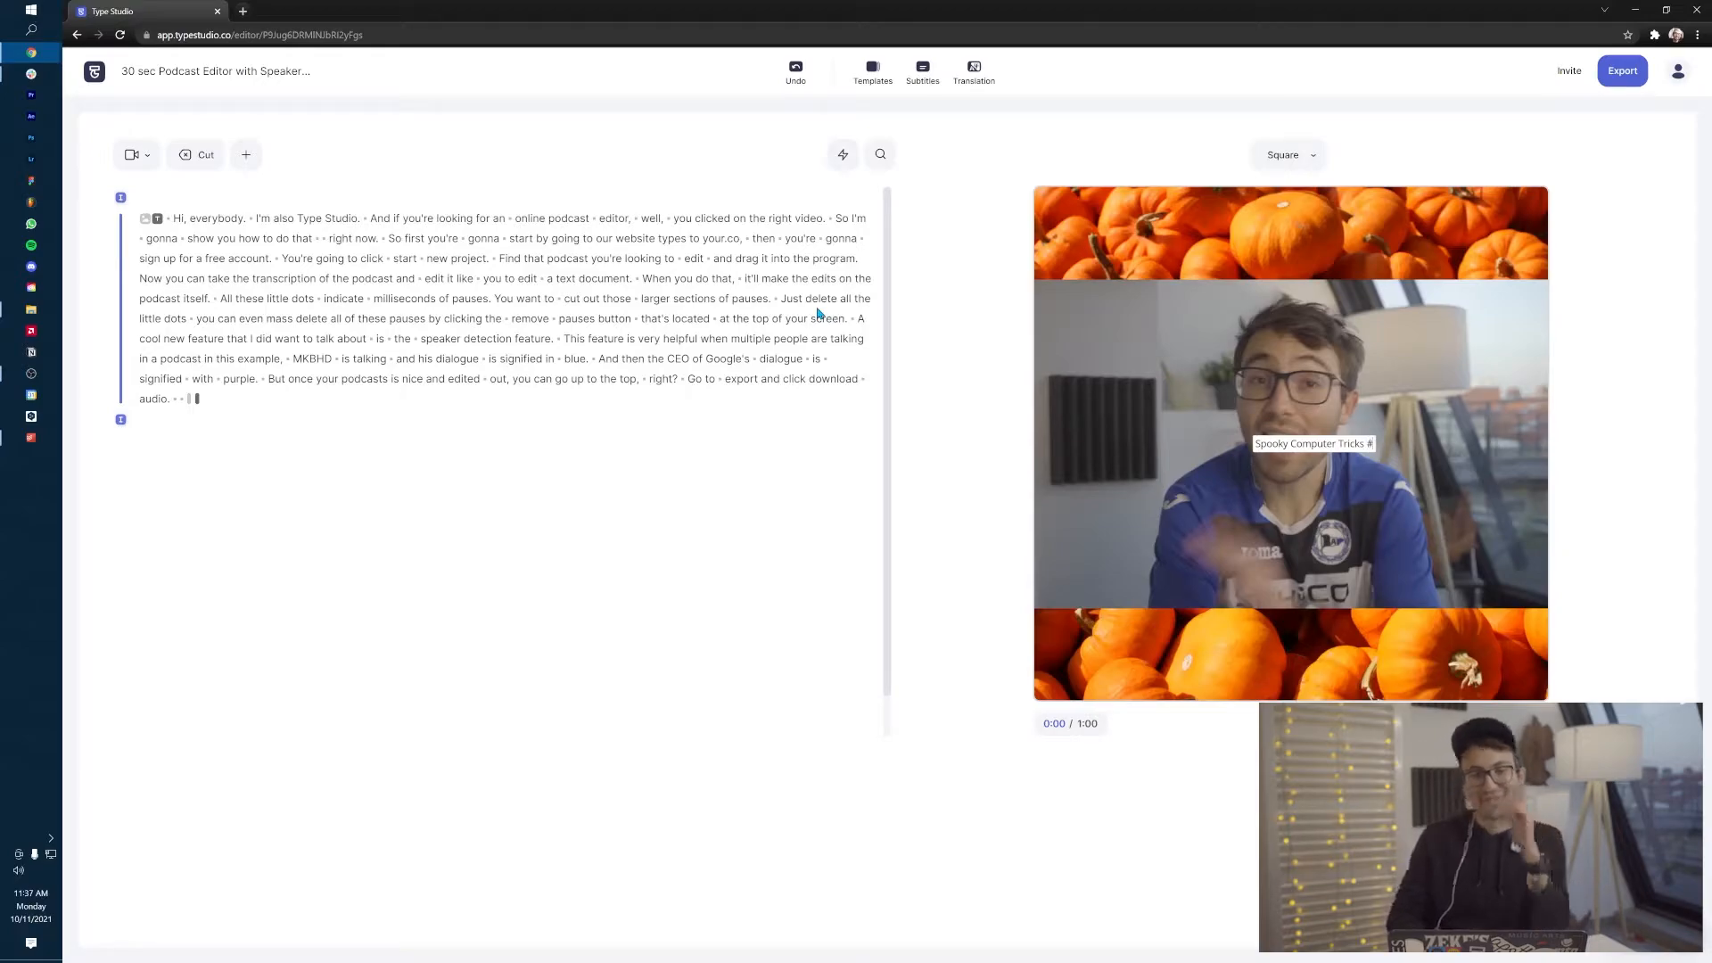
left_click(1207, 184)
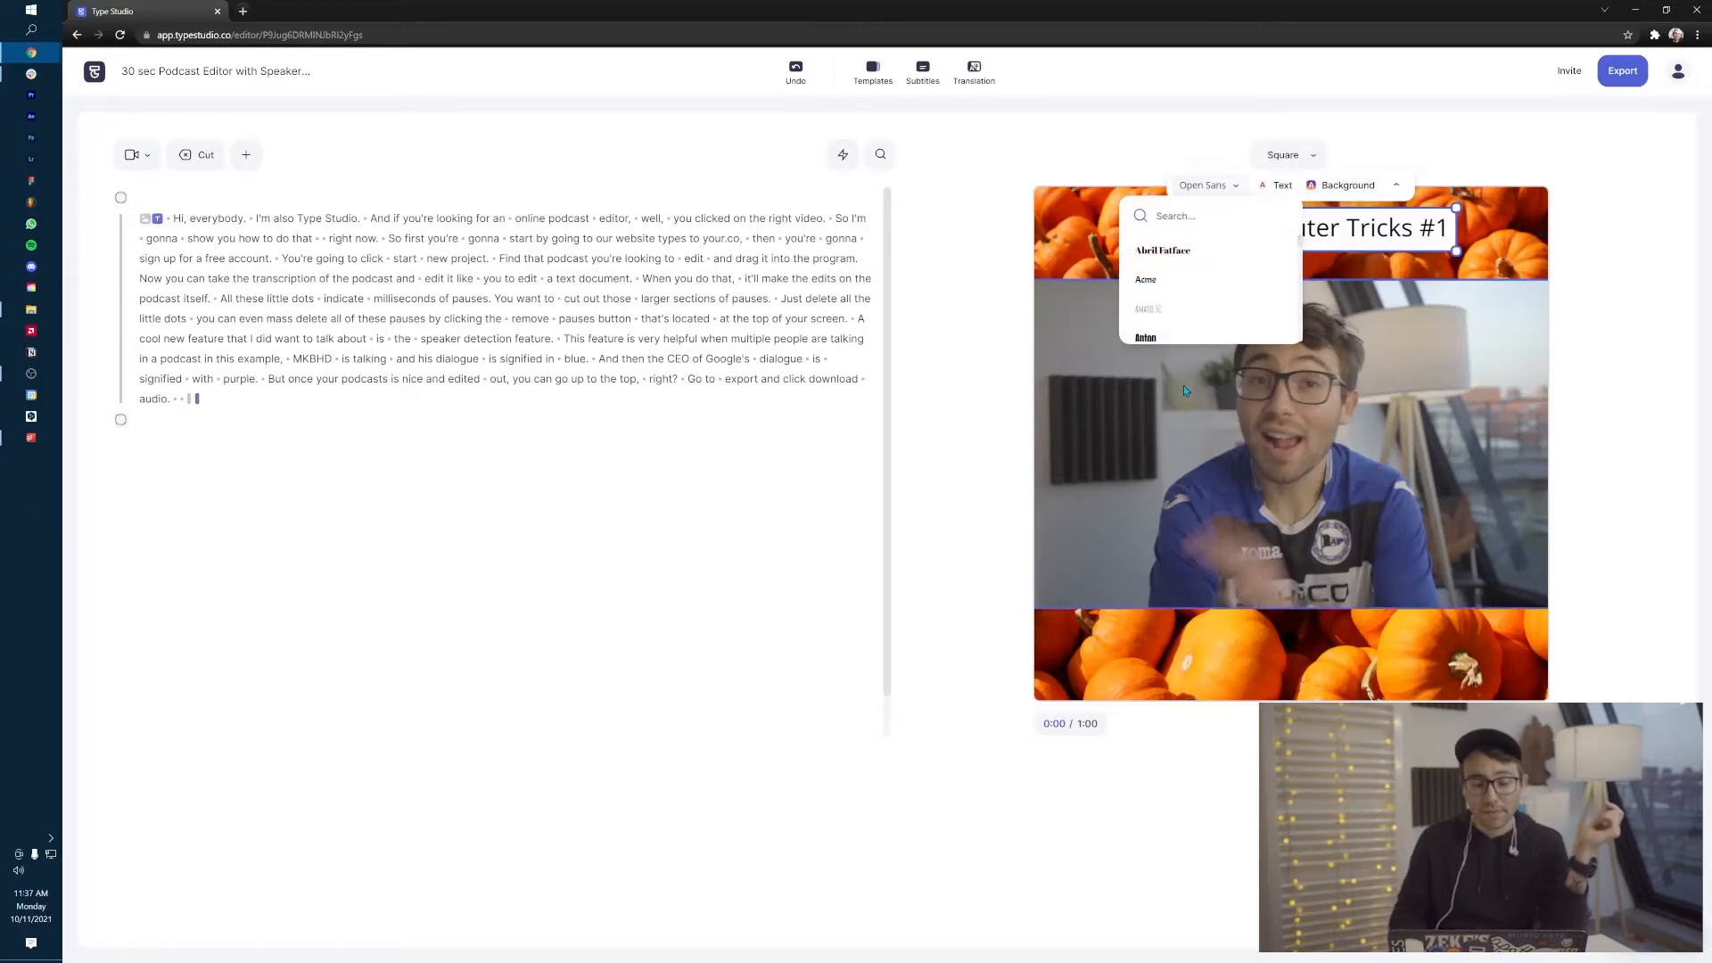
scroll(1211, 258, "down", 2)
left_click(1195, 285)
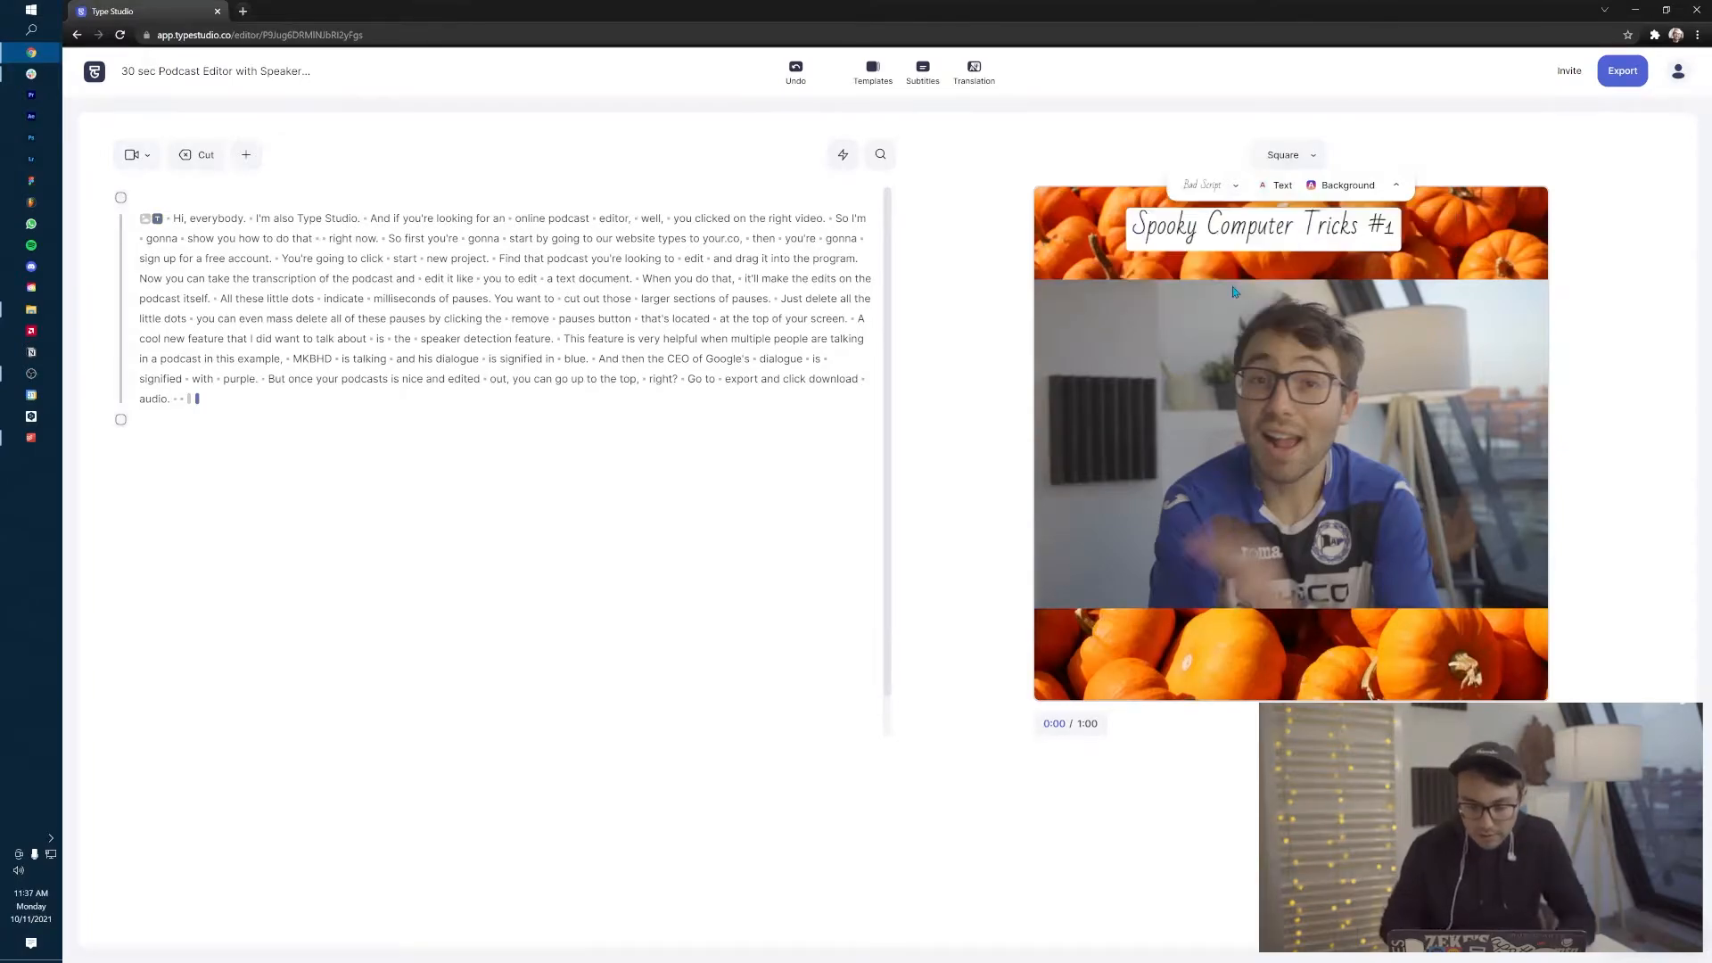
- Give the title box a background colour and apply the bold style on orange
left_click(1342, 191)
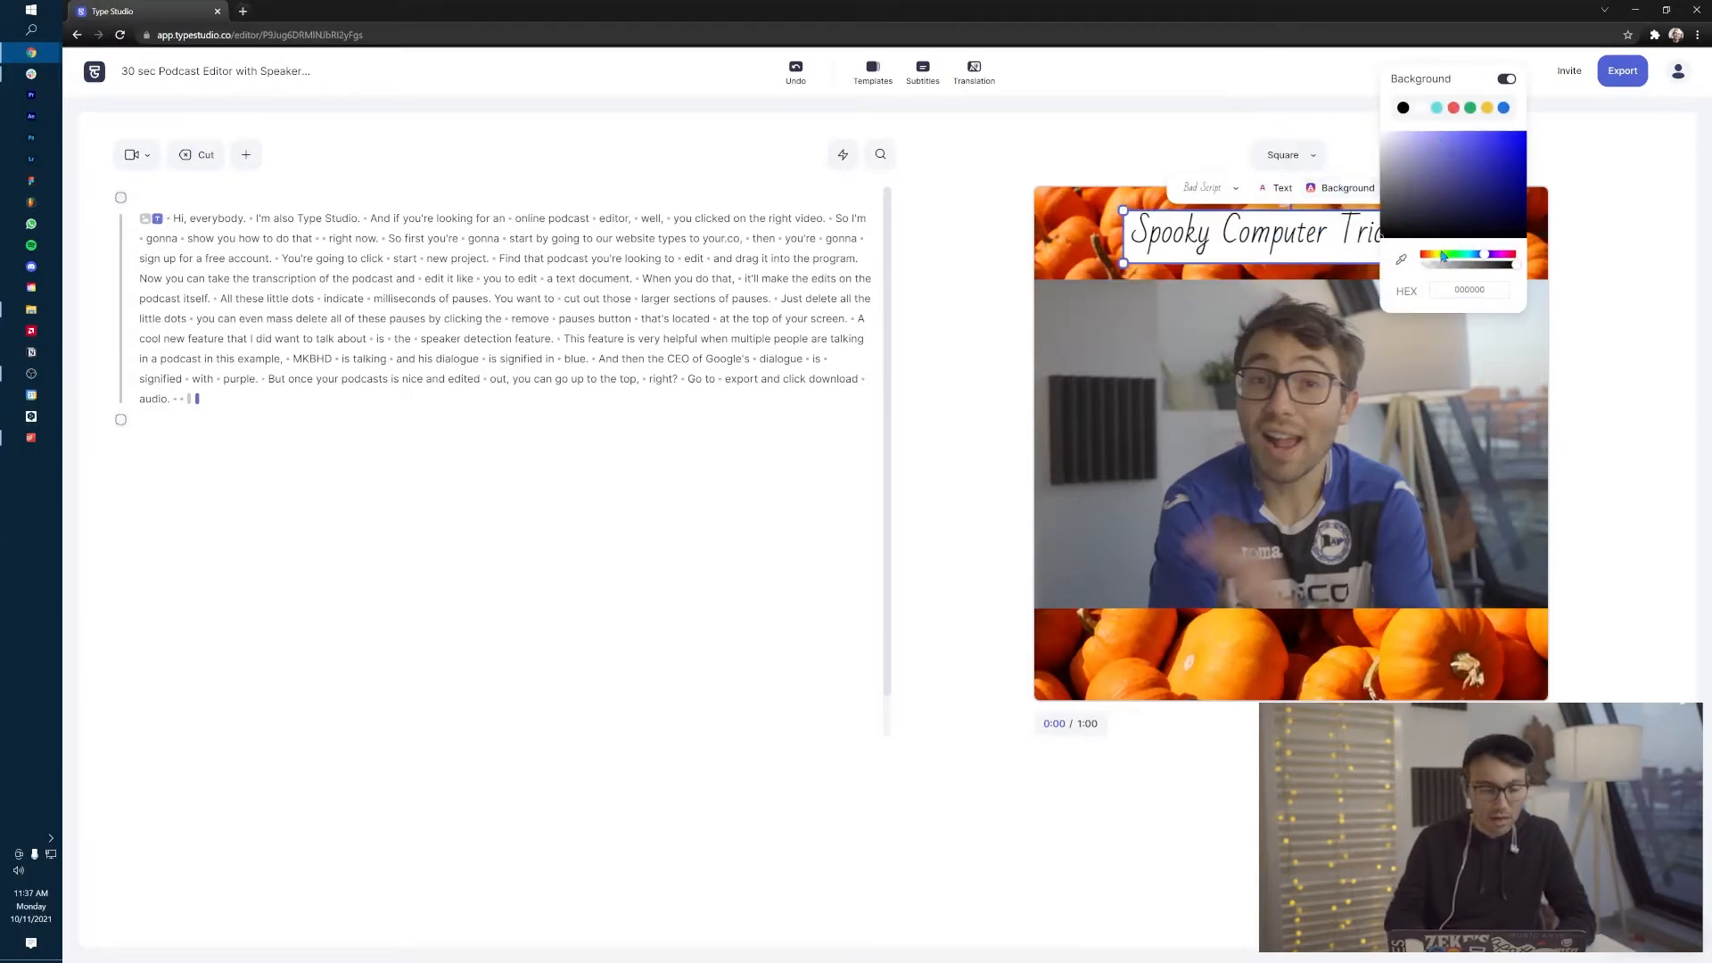
left_click_drag(1445, 256, 1428, 258)
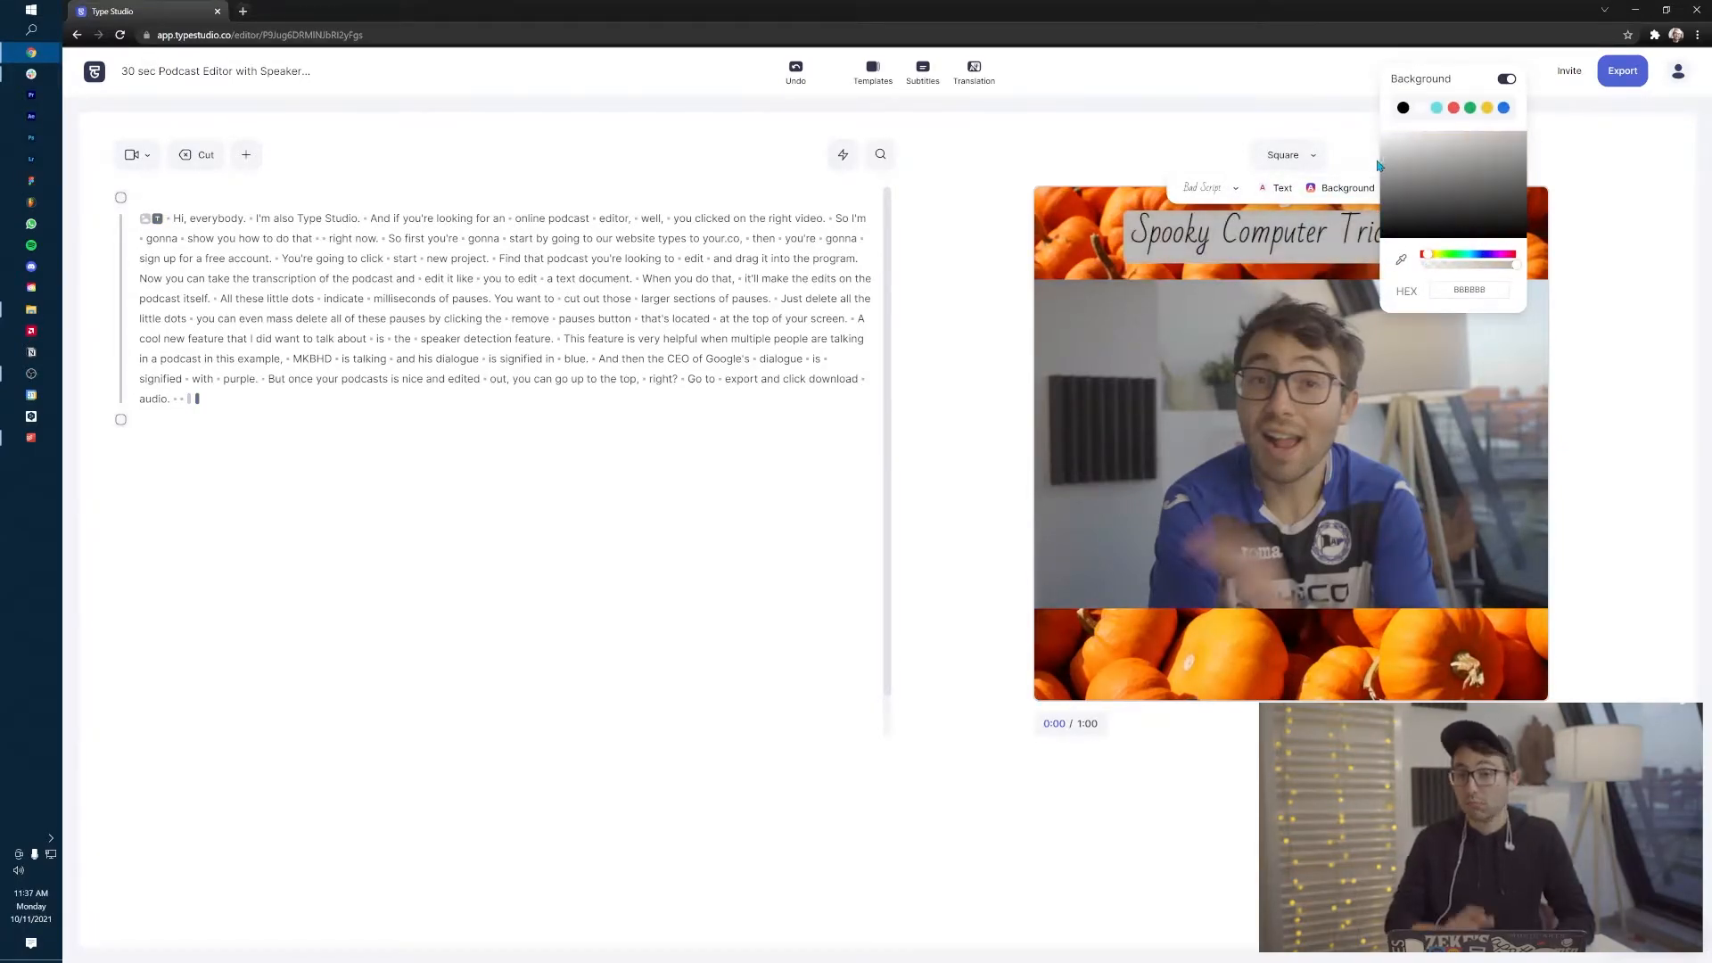
left_click(1228, 197)
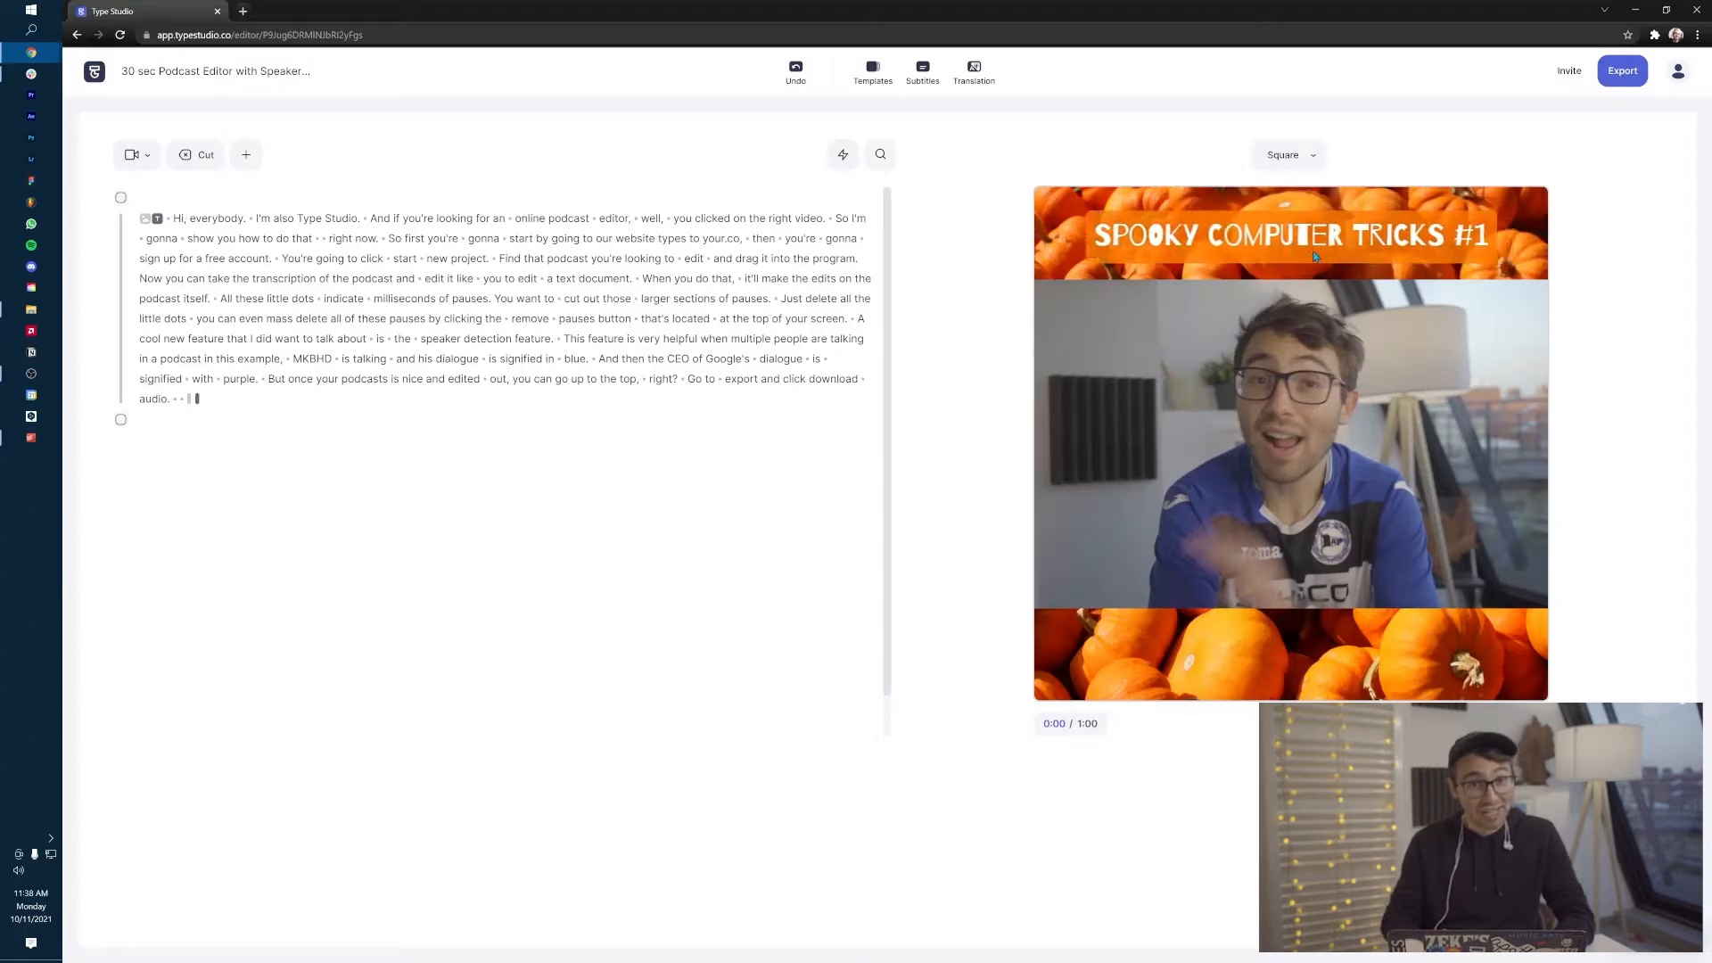
- Switch the subtitles to Static, then place and enlarge them in the lower pumpkin strip
left_click(923, 80)
left_click(922, 143)
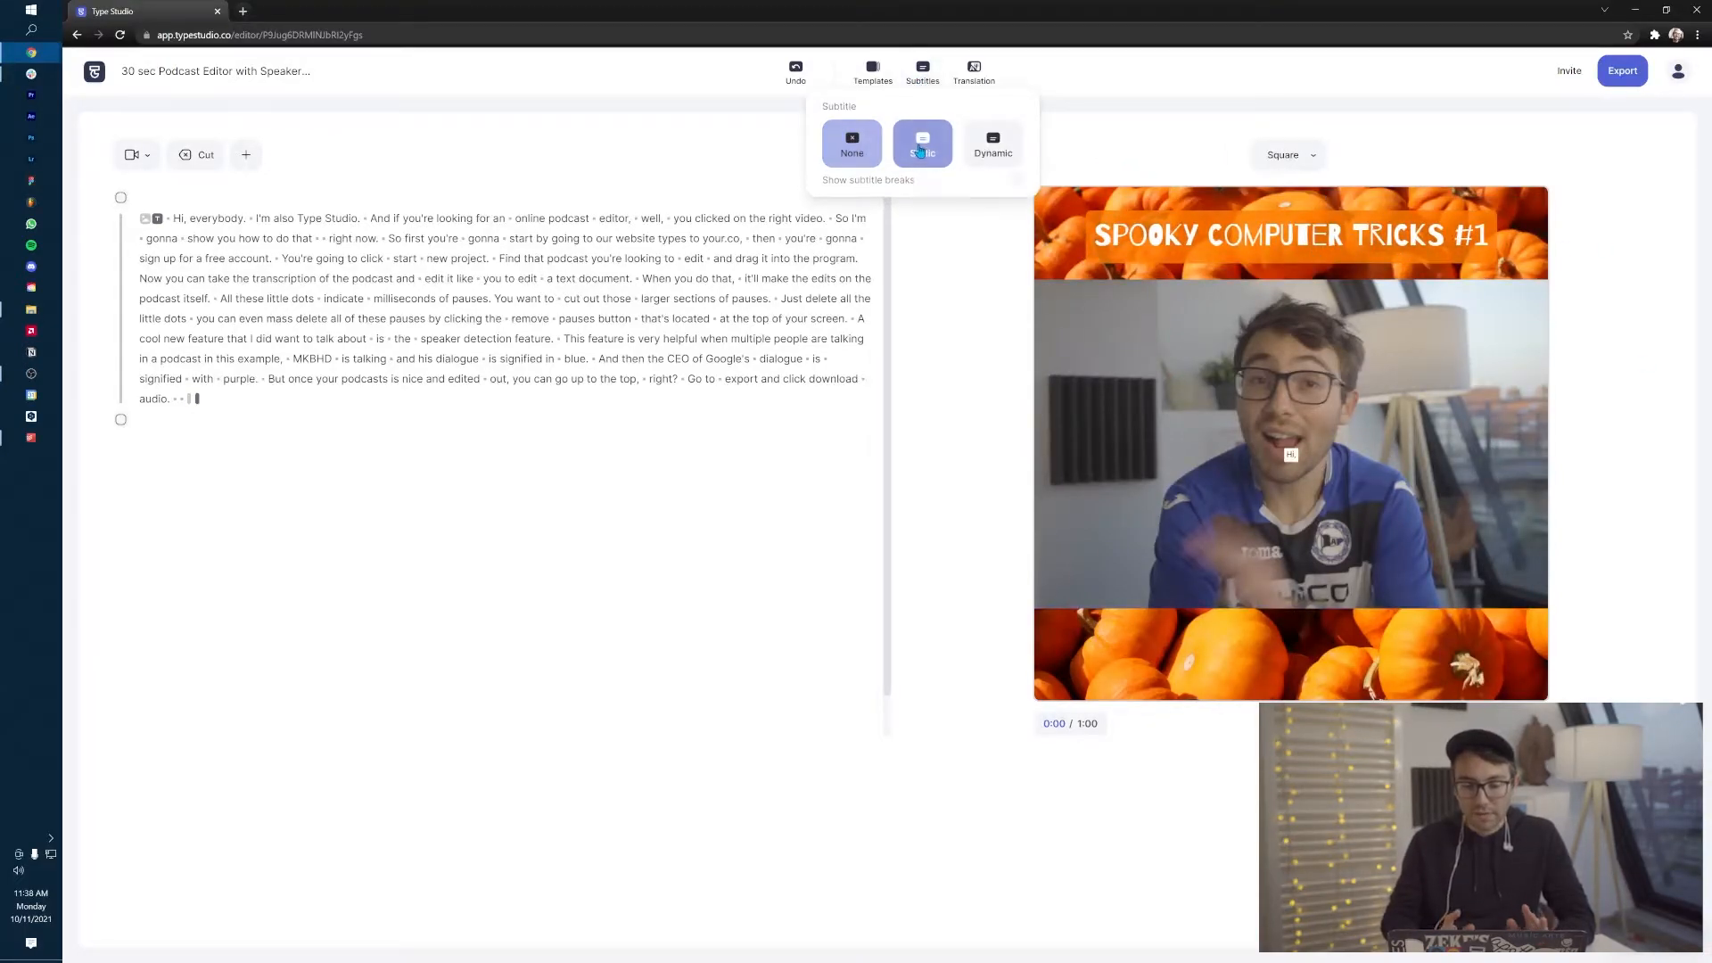
left_click(1290, 456)
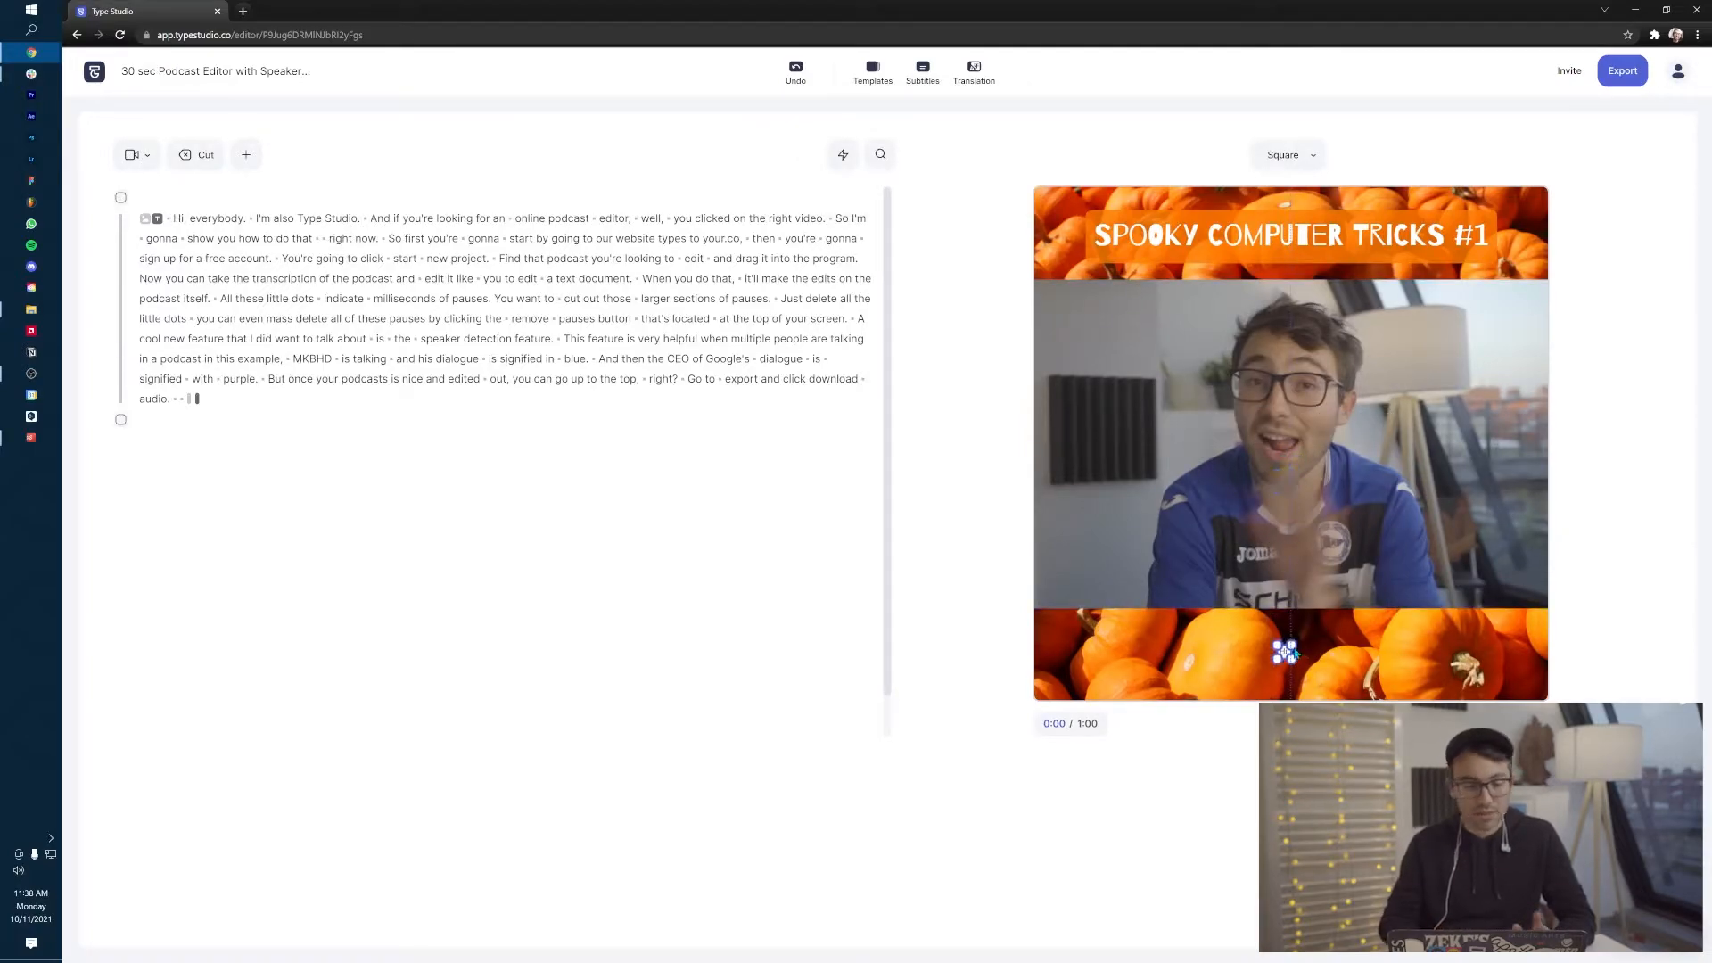
mouse_move(1295, 653)
left_mouse_down()
mouse_move(1172, 673)
mouse_move(1289, 655)
left_mouse_up()
left_click(451, 278)
left_click(1306, 650)
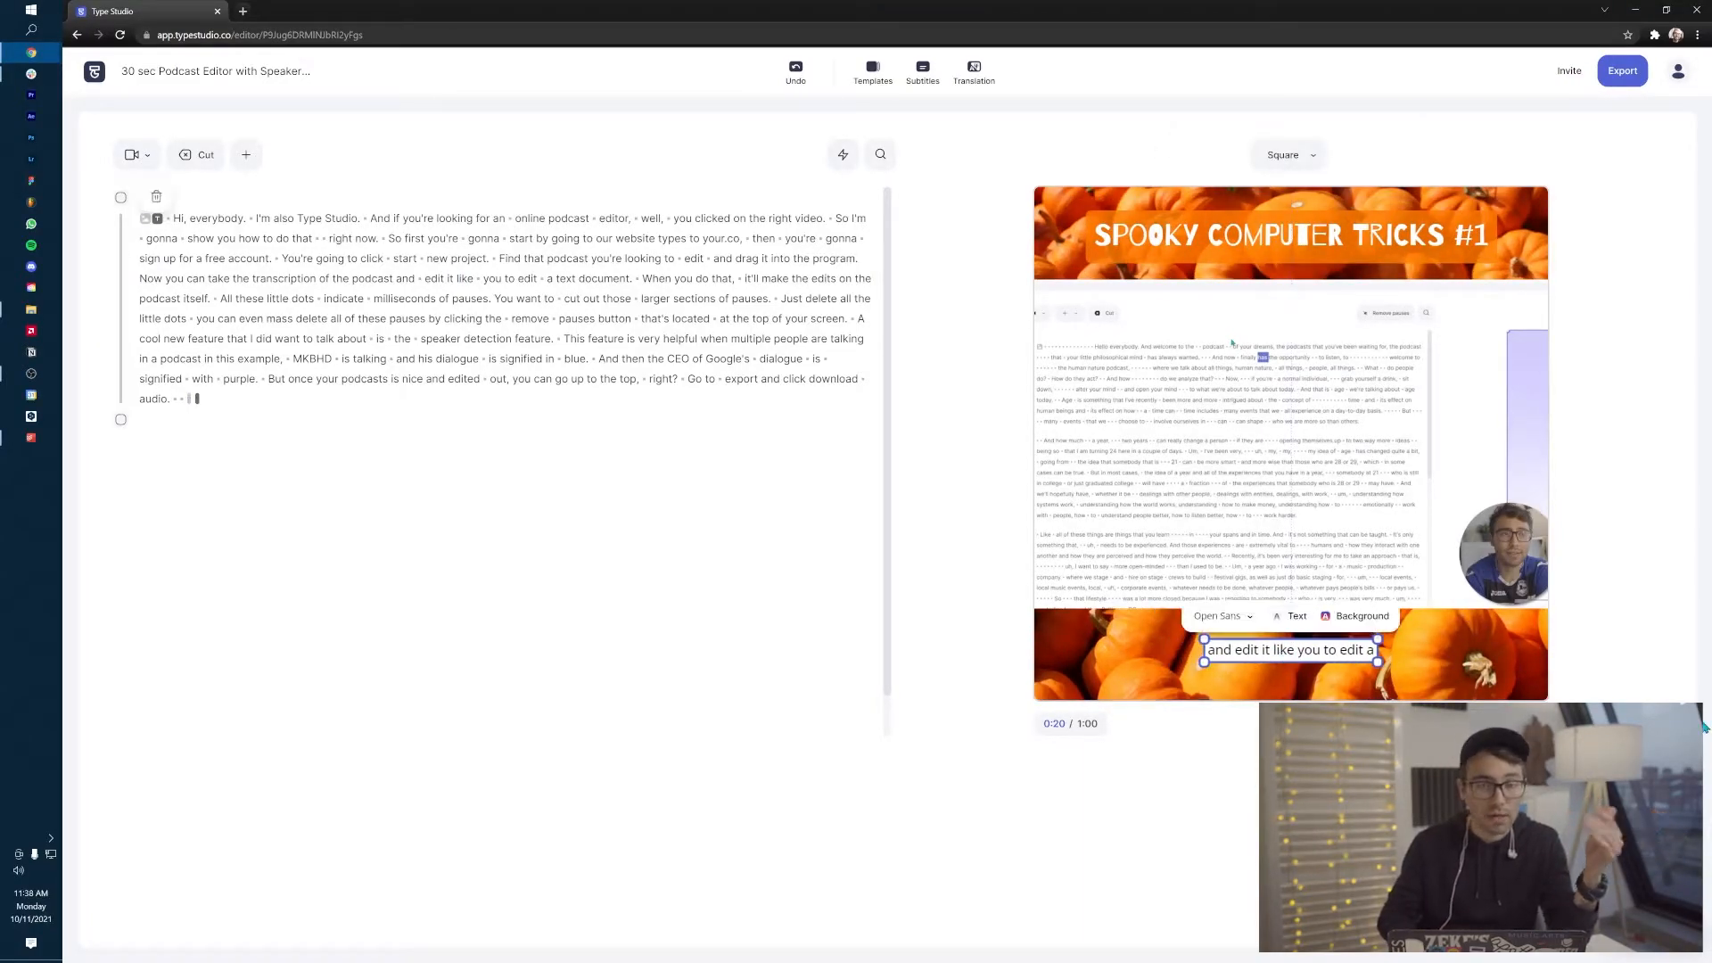
left_click(1702, 724)
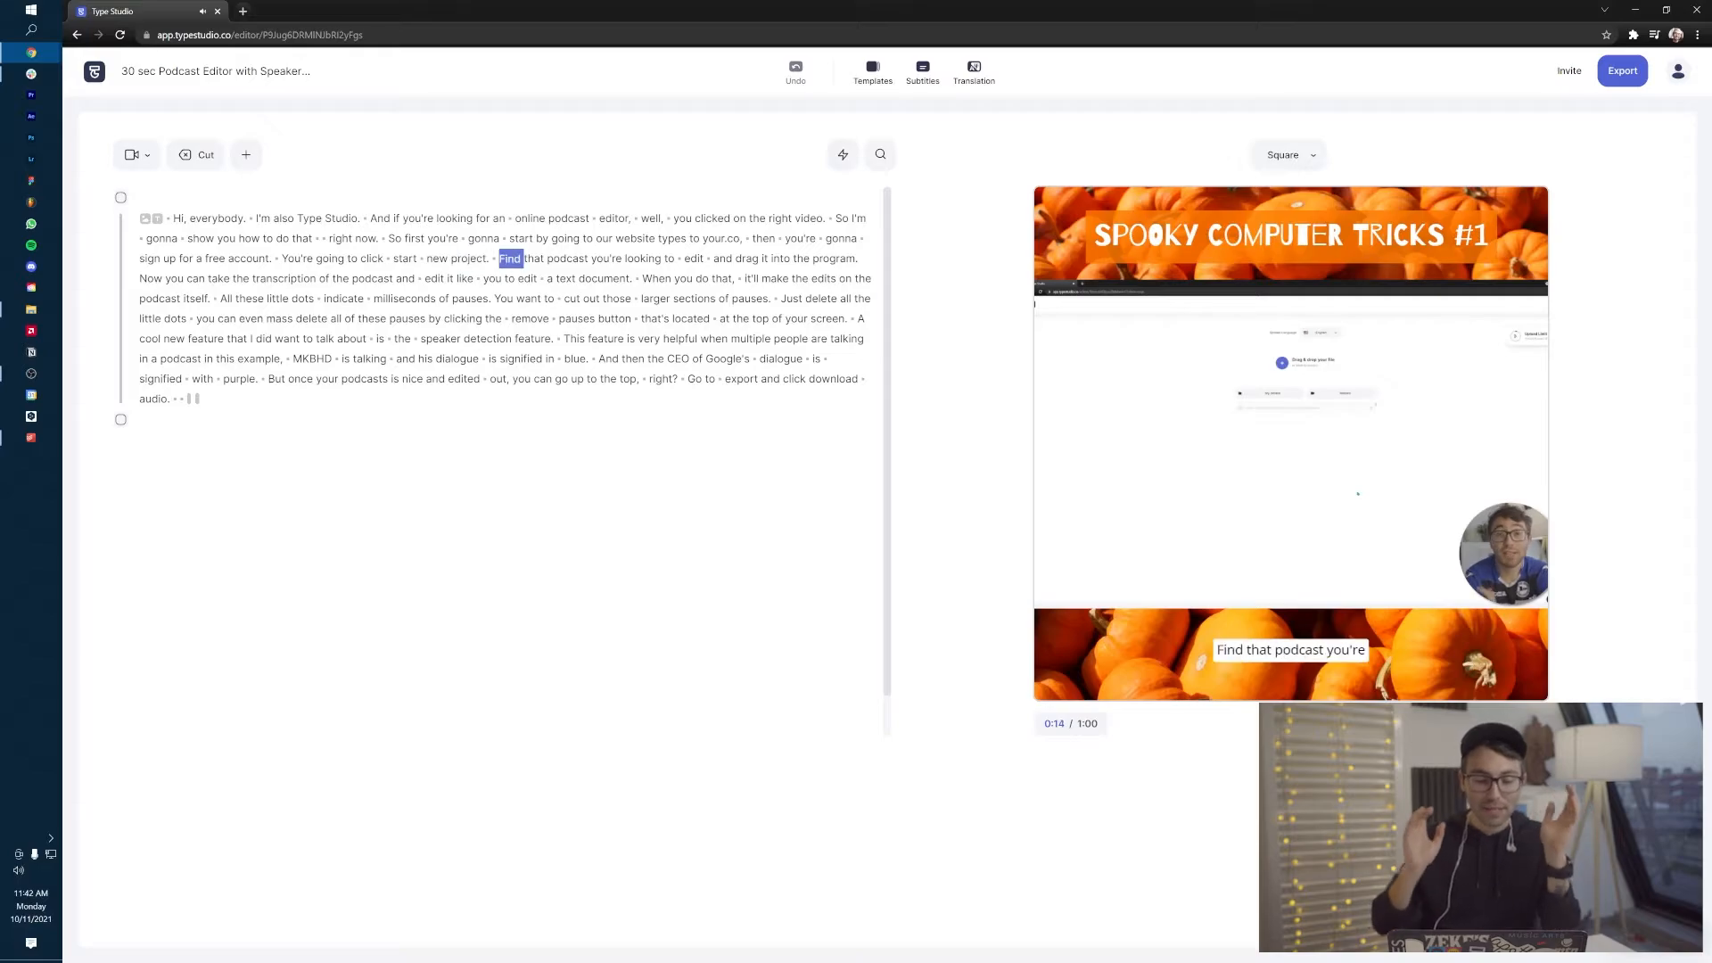
- Change 'types' to 'typestudio.co.' by removing the leftover words, then replay from 'Hi,'
left_click(669, 239)
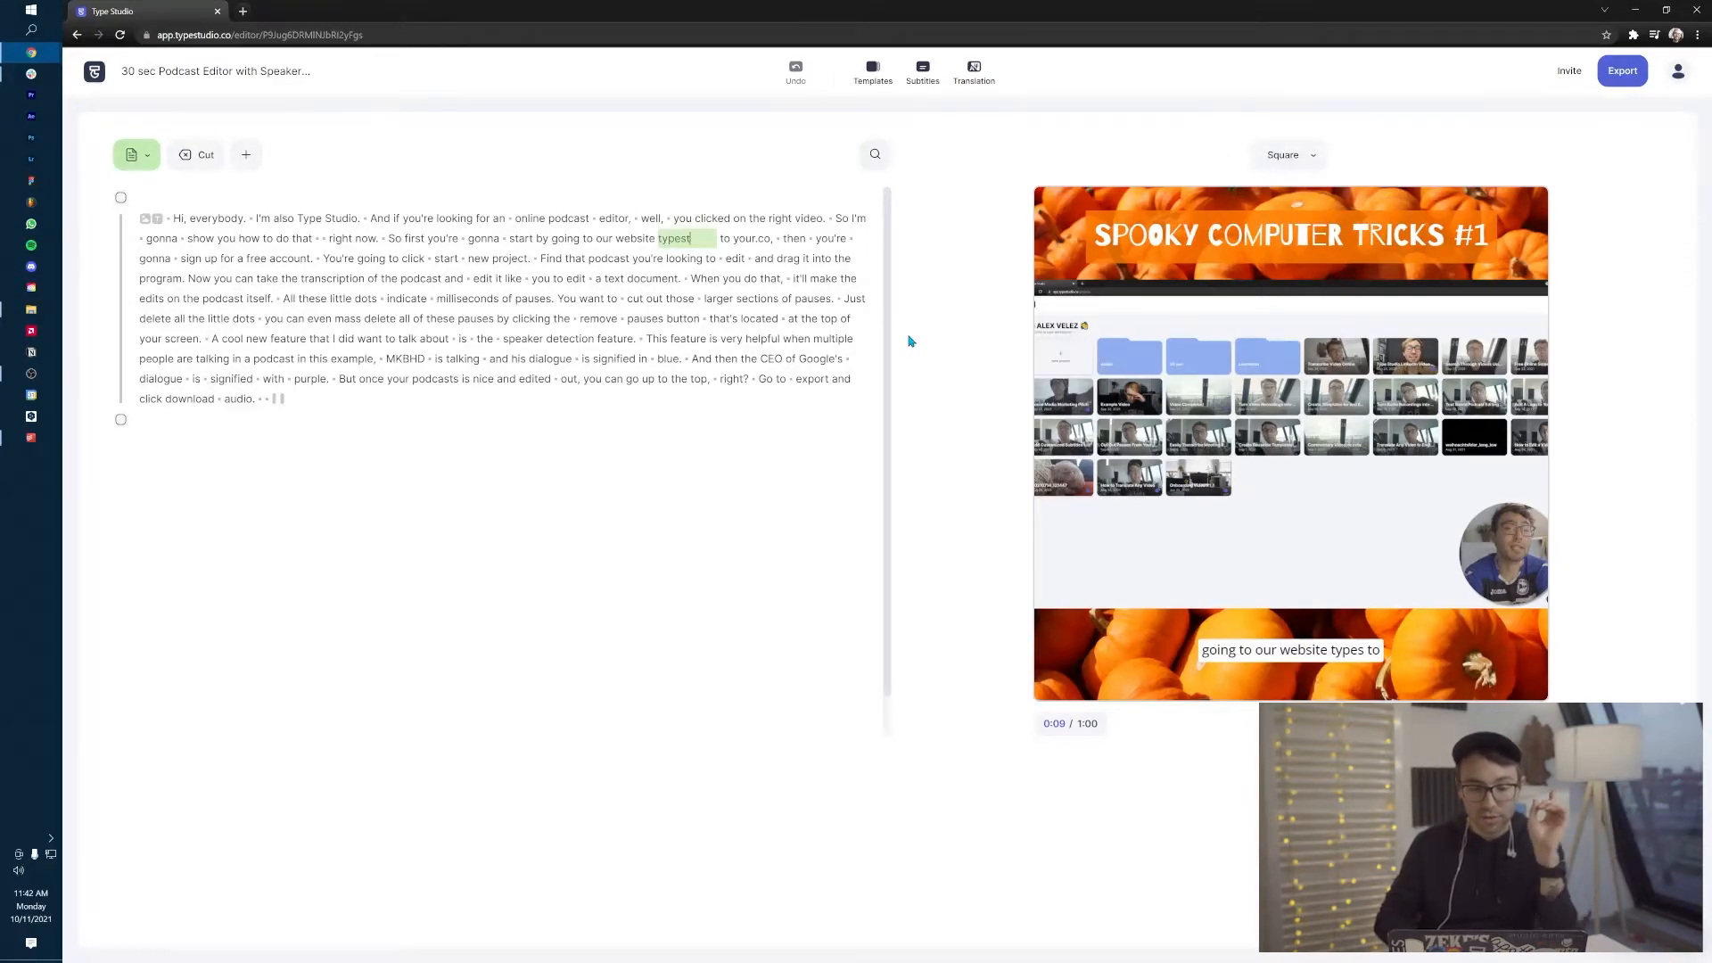
key("Return")
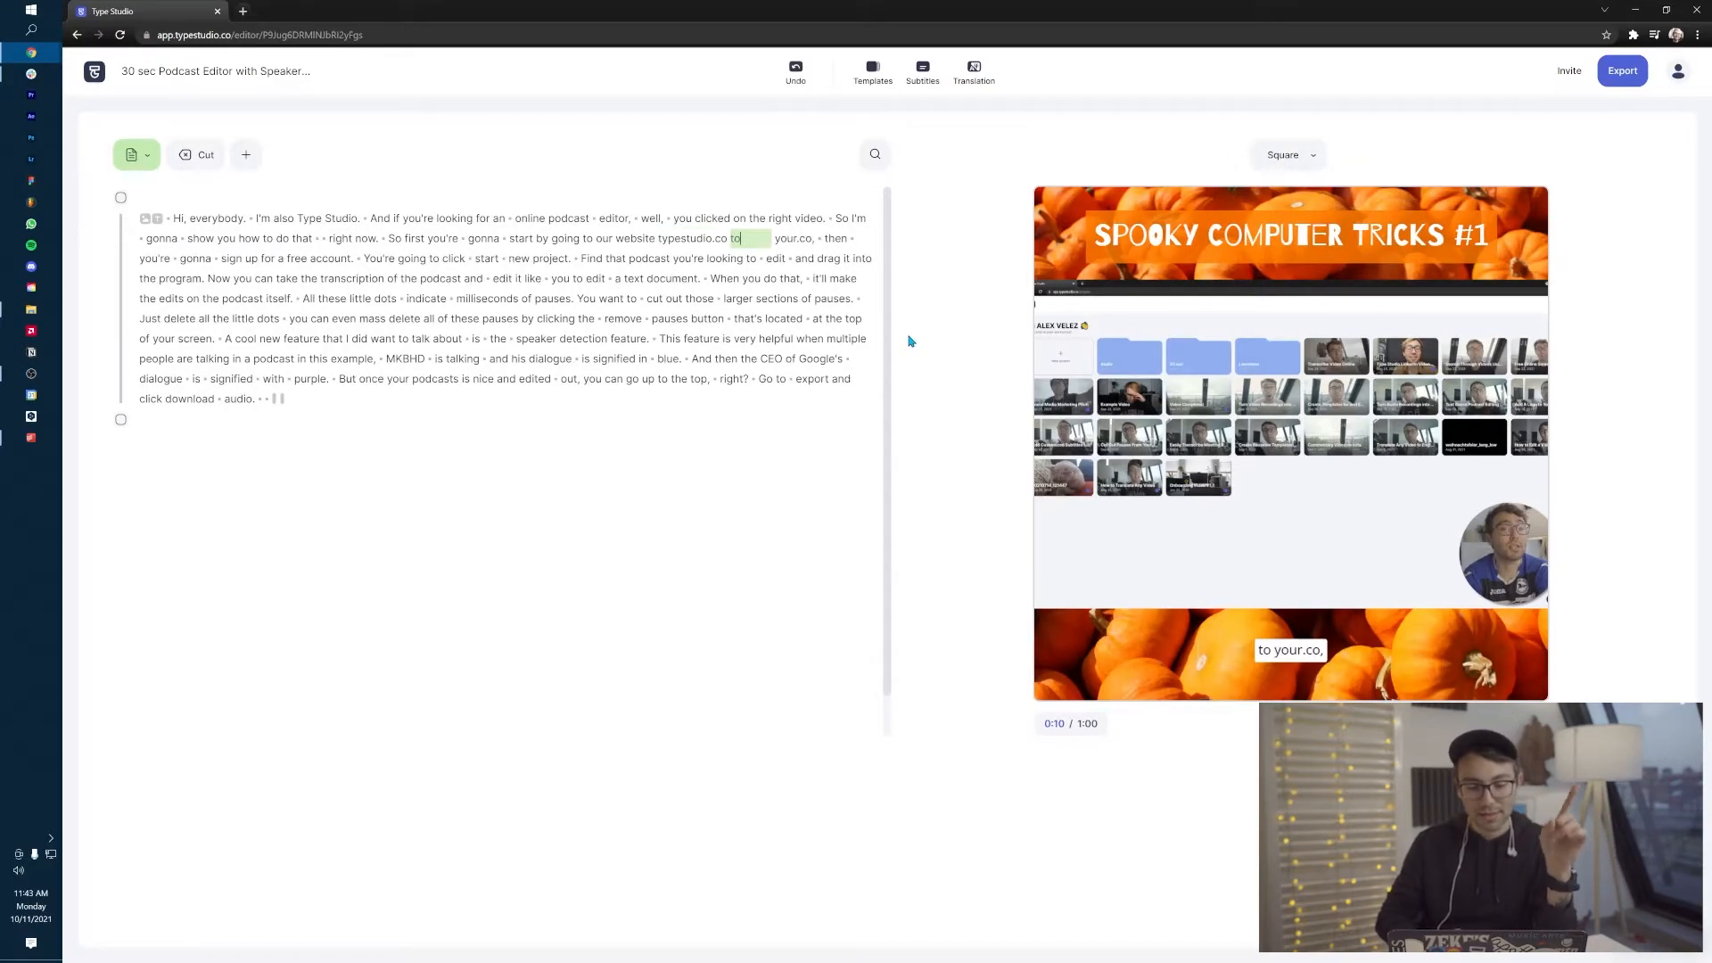
key("Return")
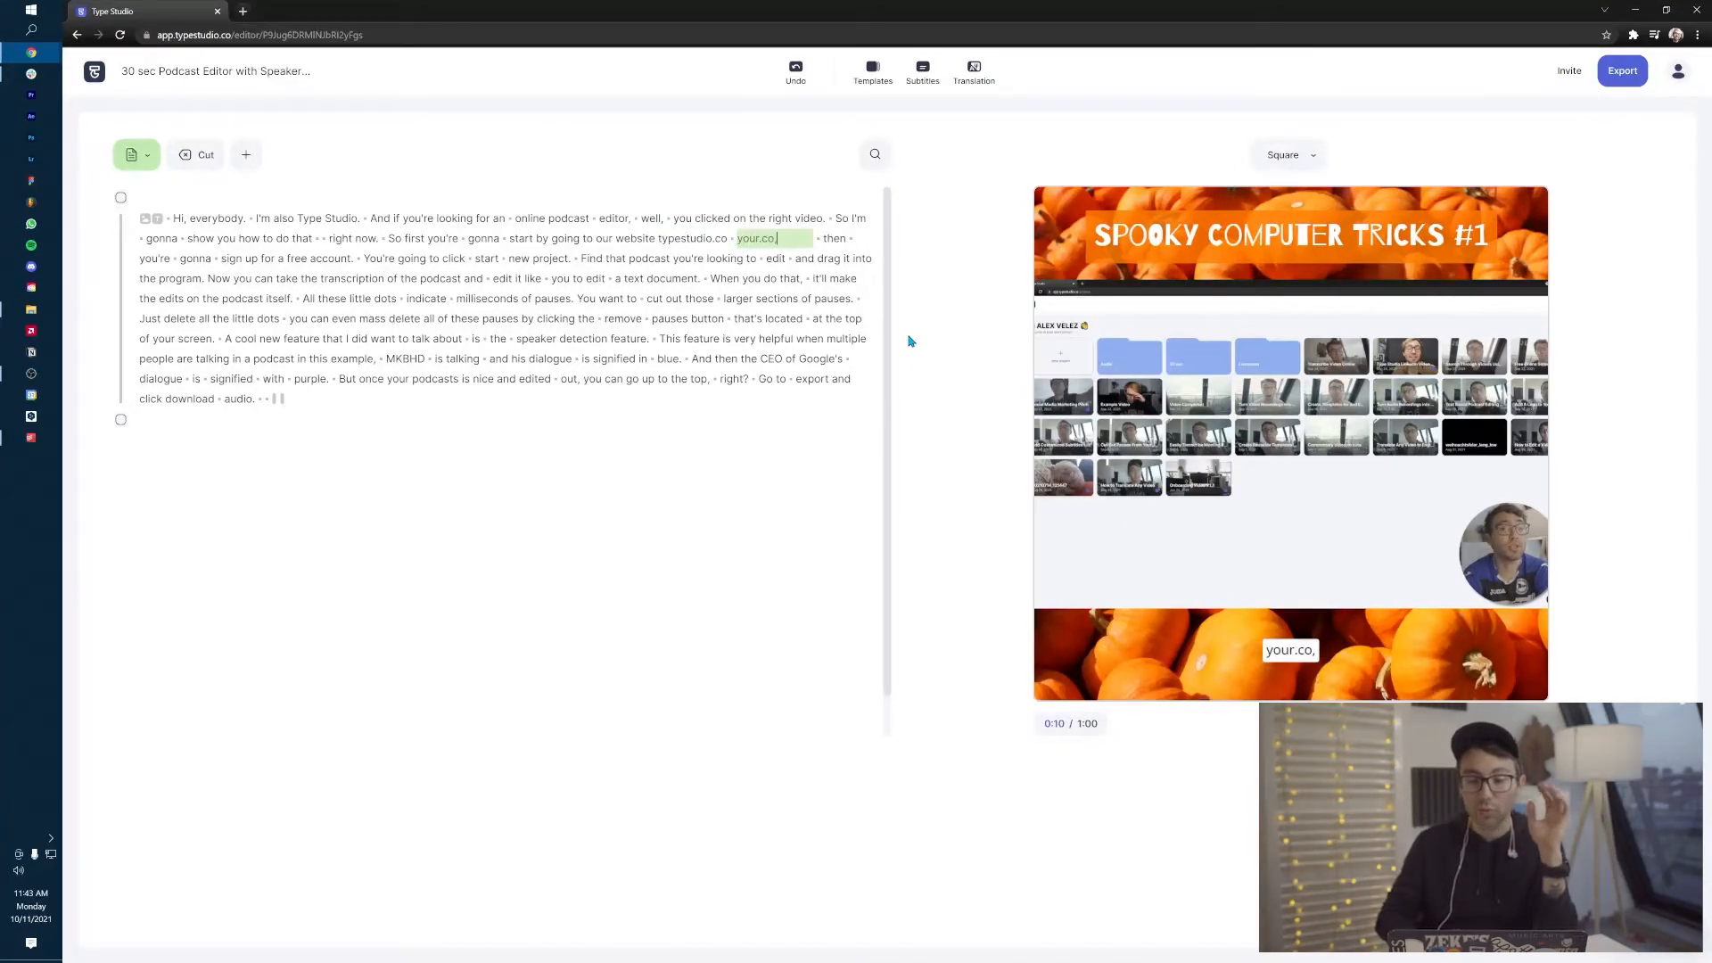
key("BackSpace")
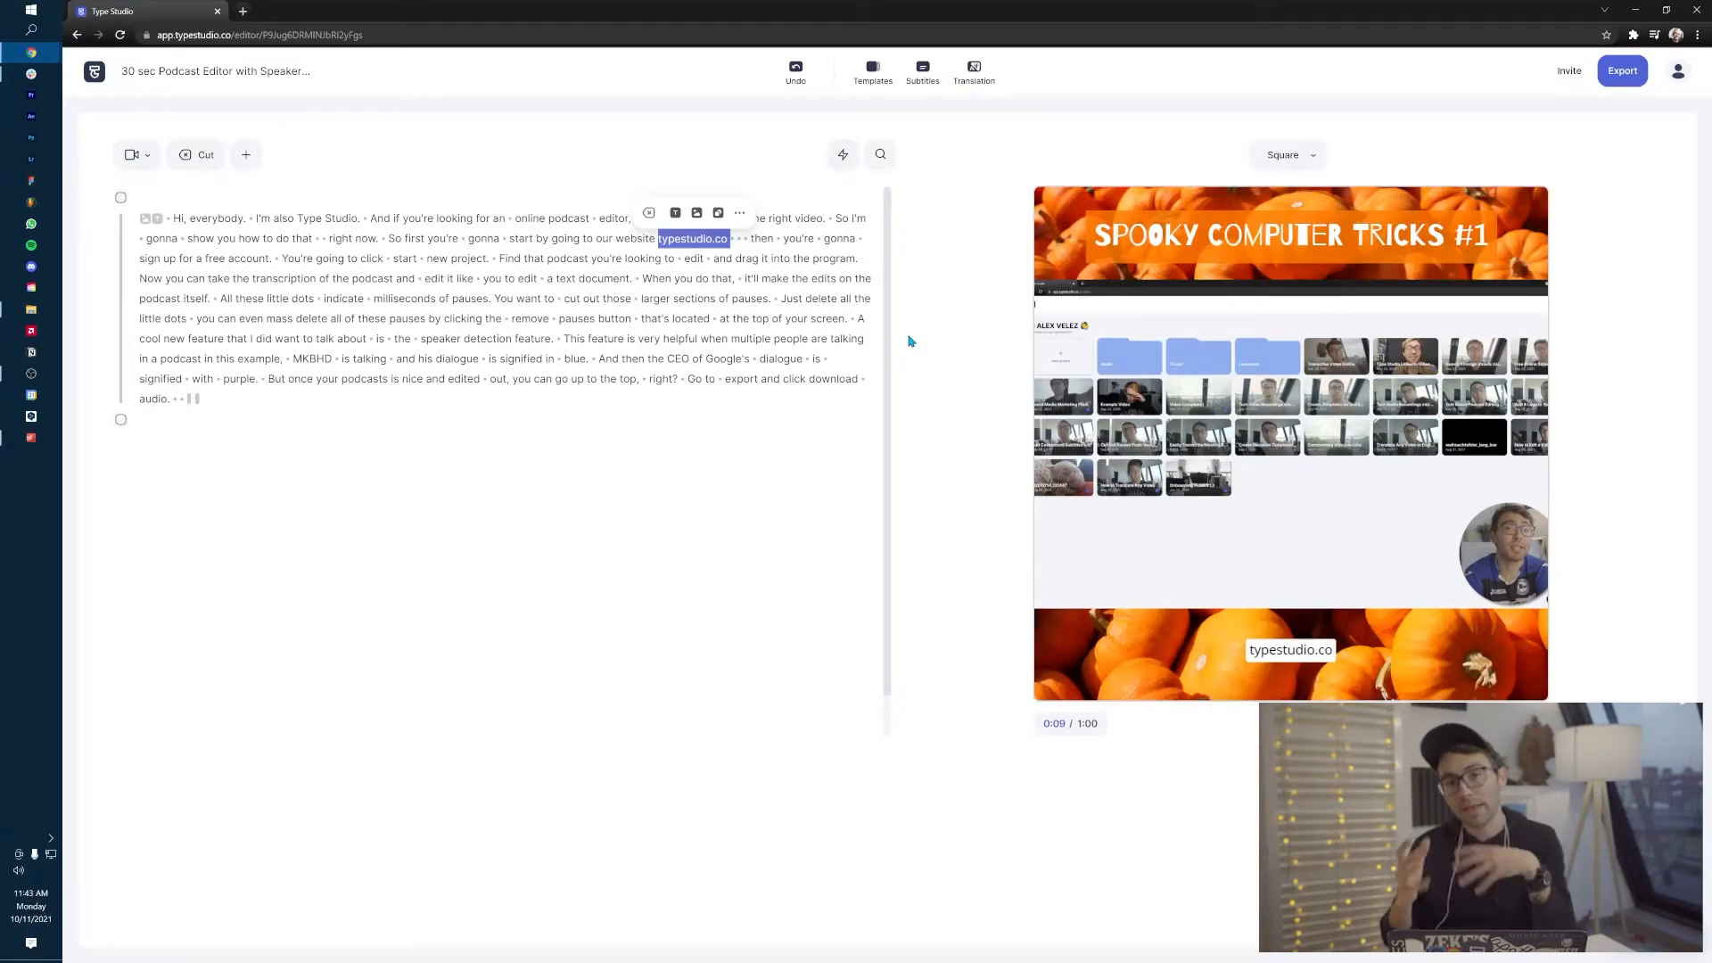
type(".")
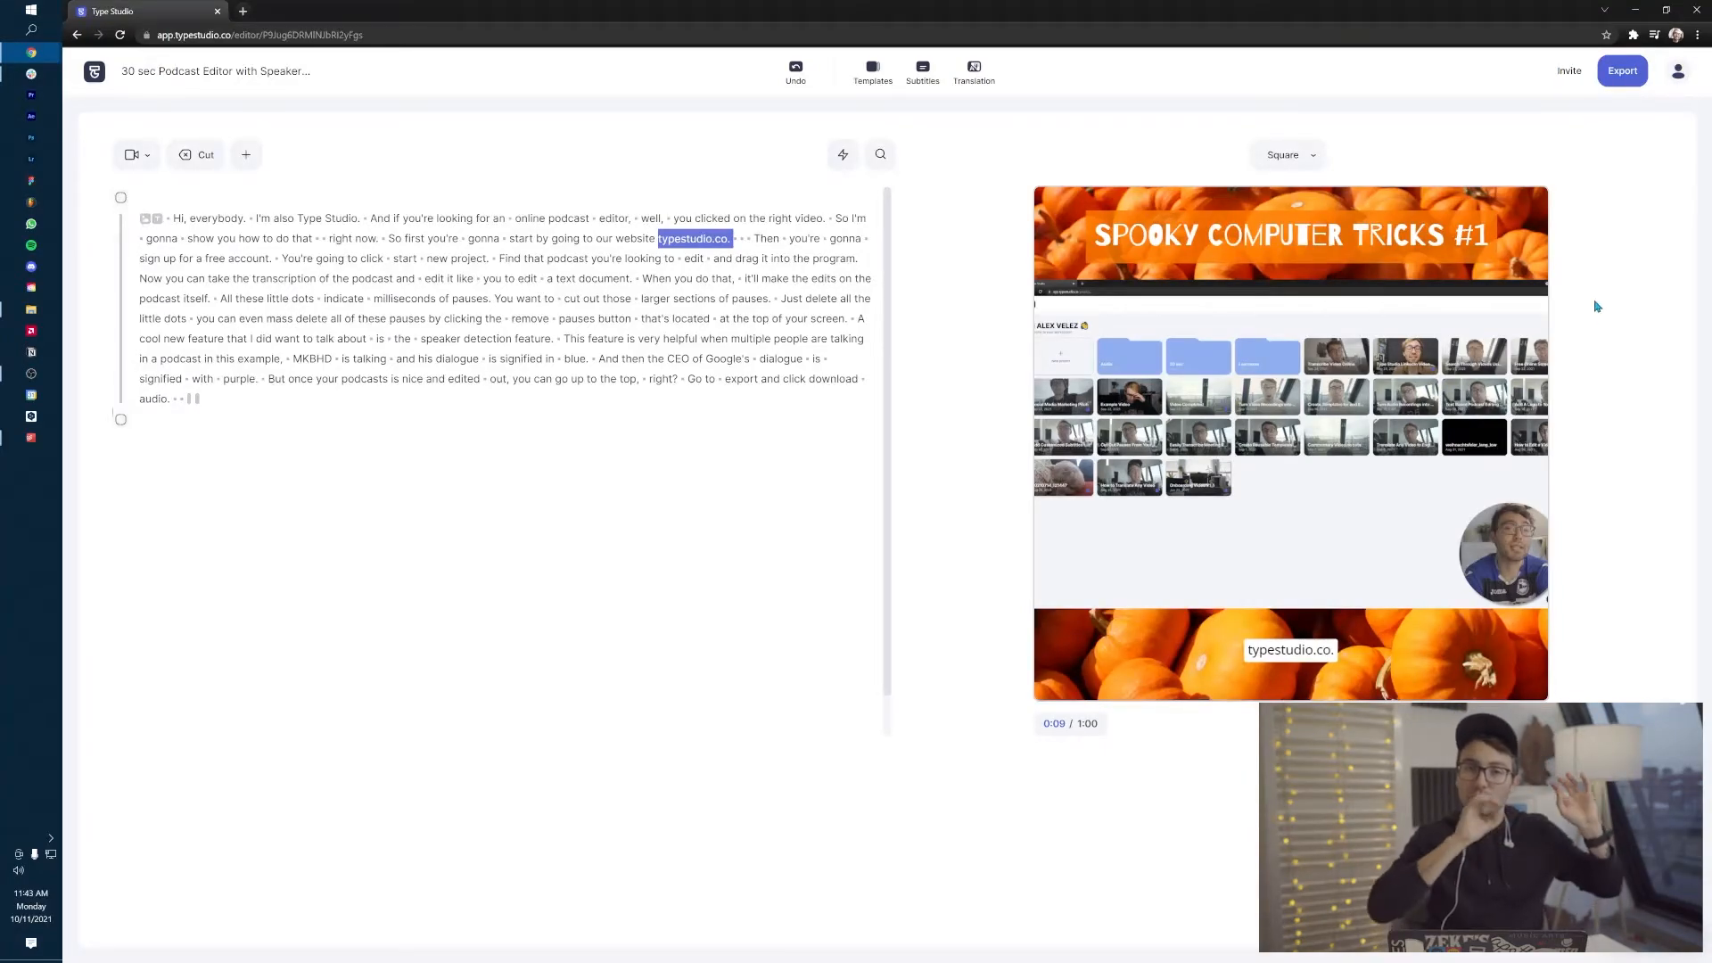
left_click(169, 215)
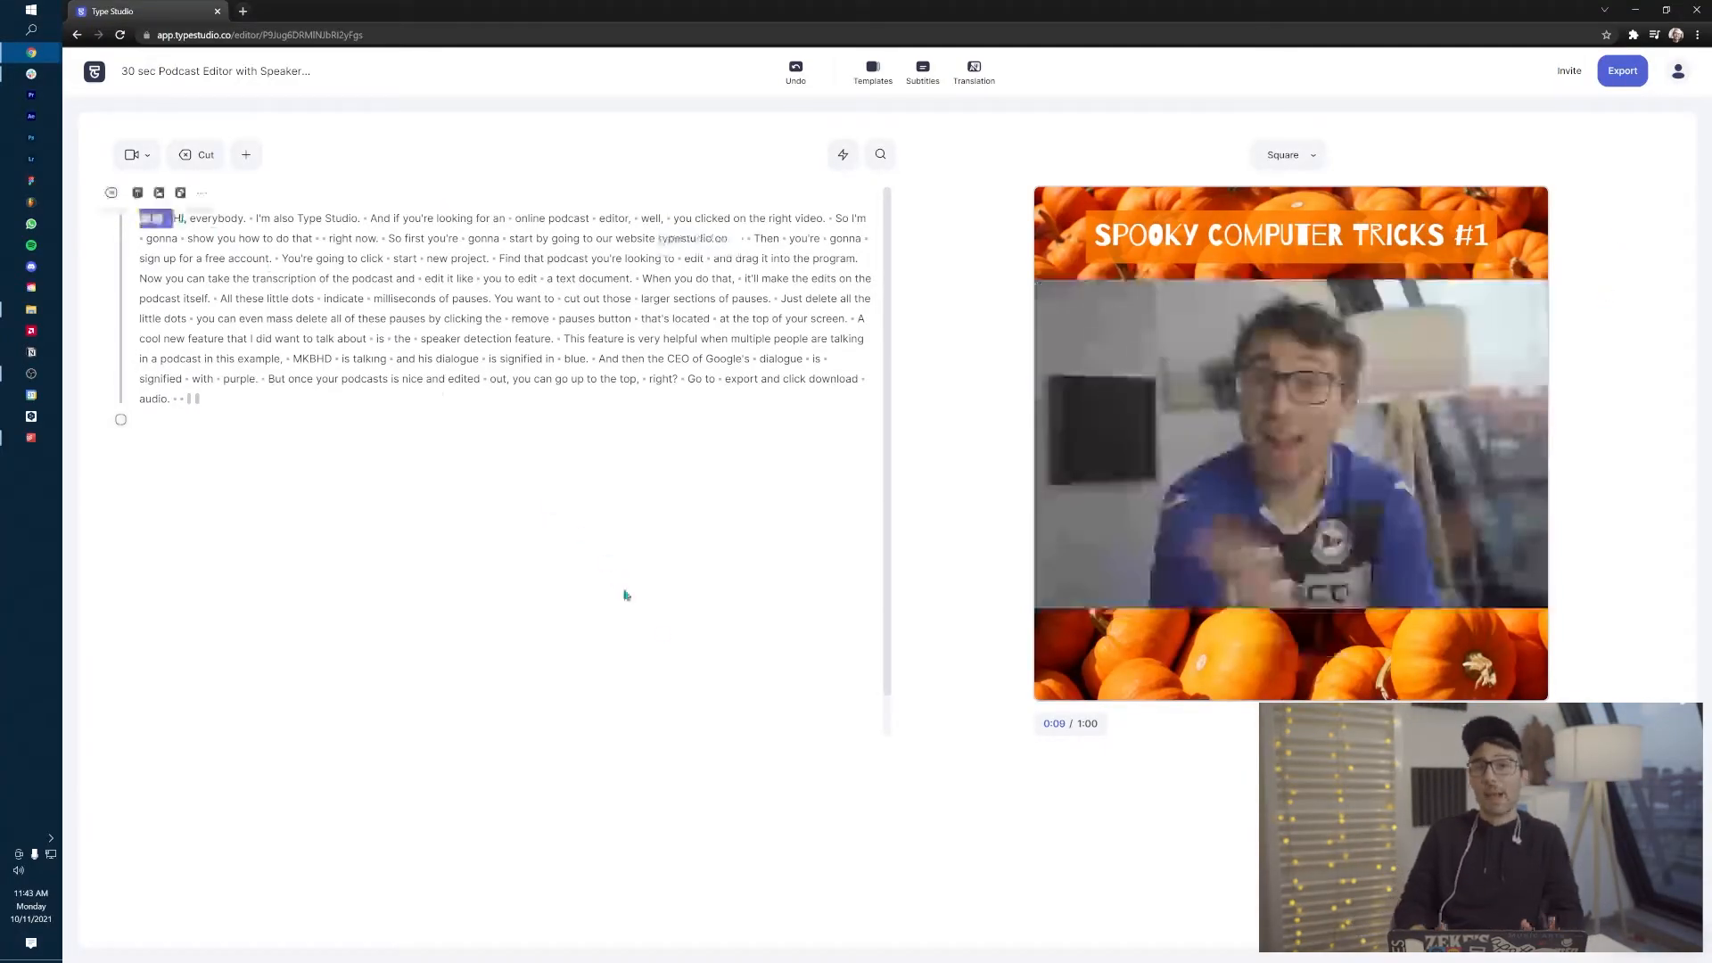
key("space")
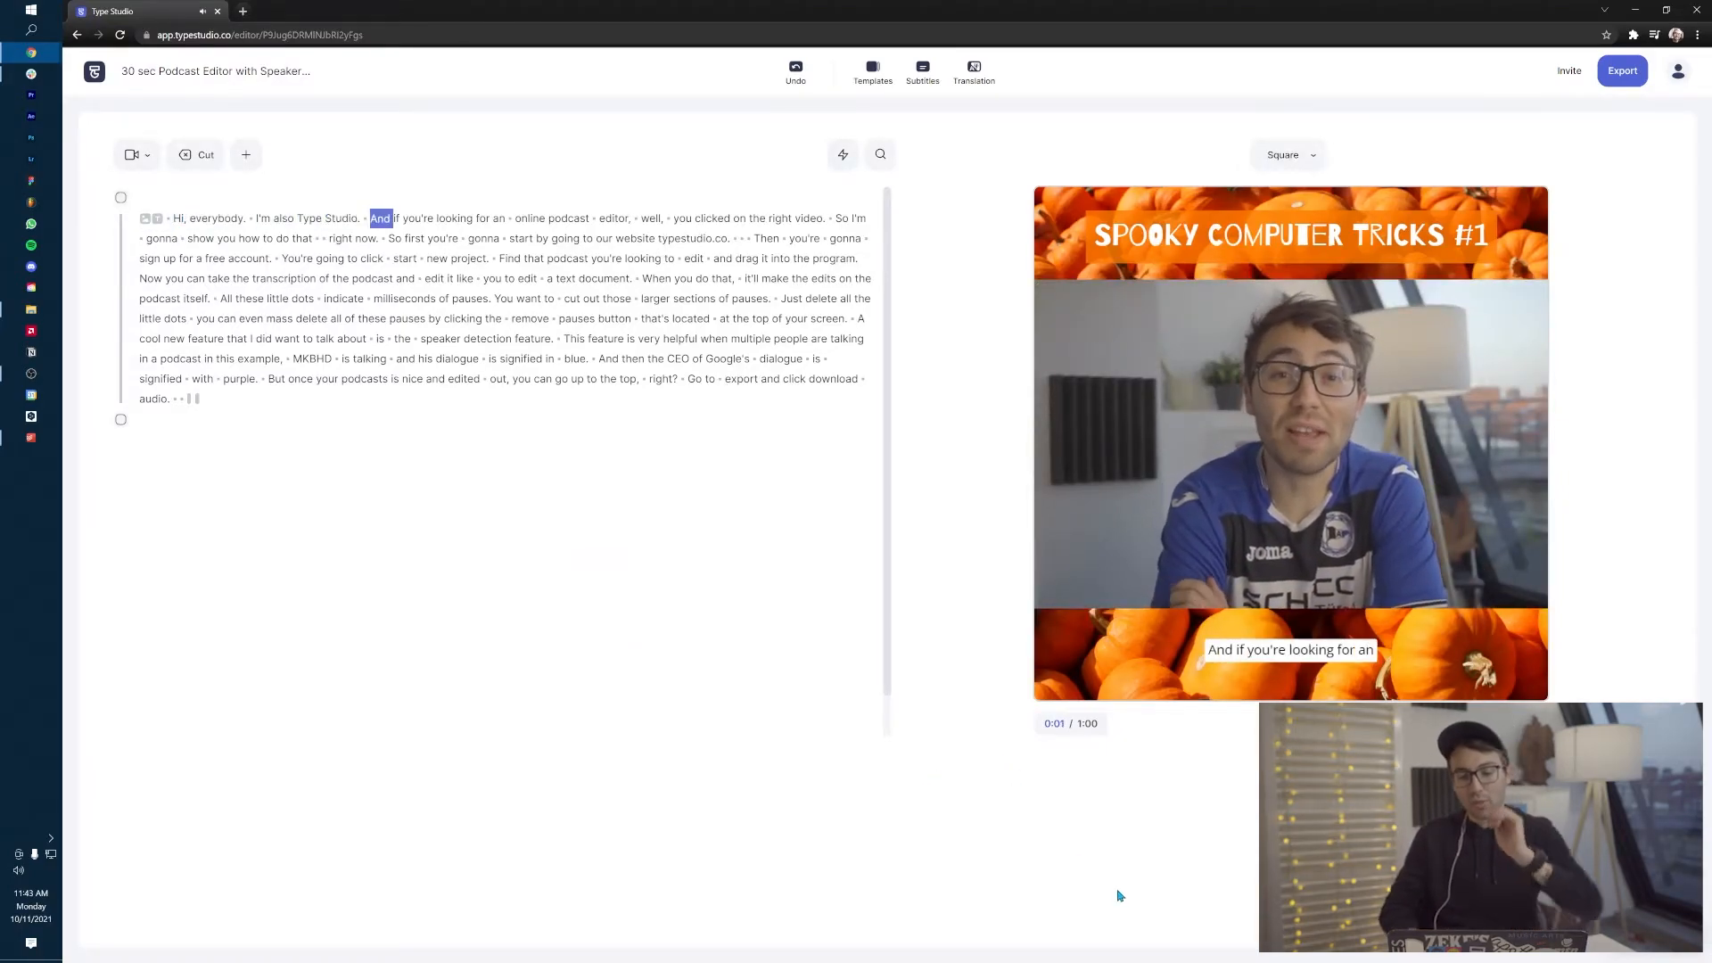
- Export the video, preview it on the share page, download the MP4, and show its link
left_click(1623, 73)
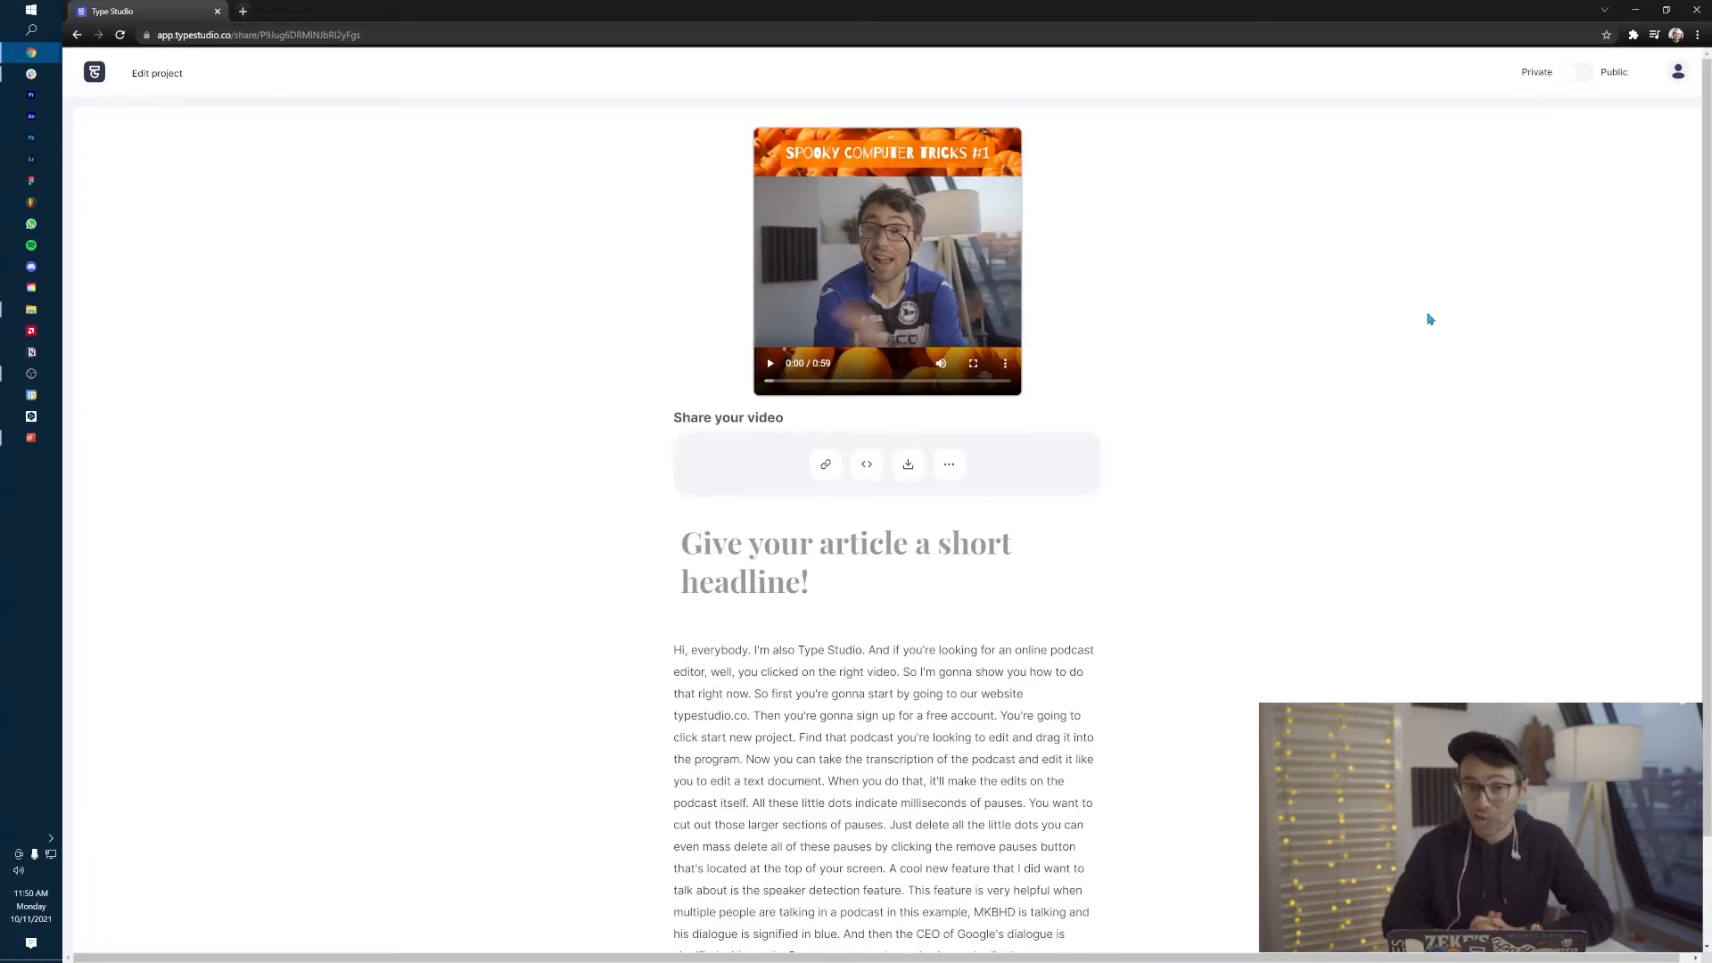
left_click(772, 366)
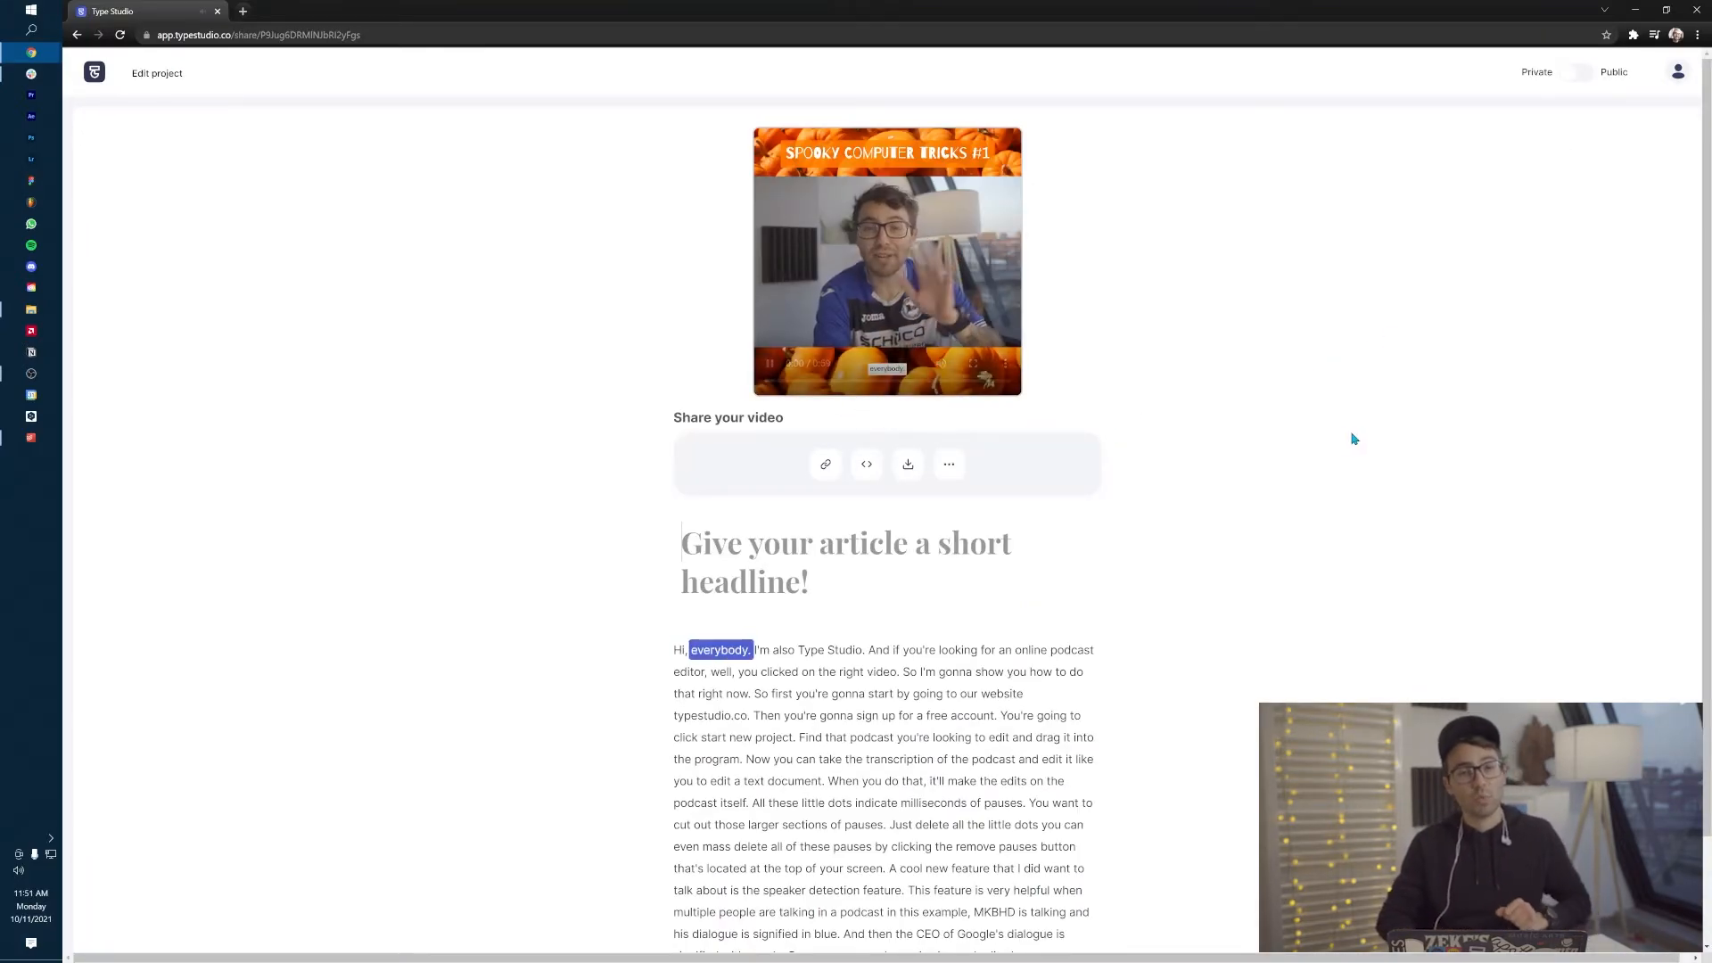
left_click(909, 465)
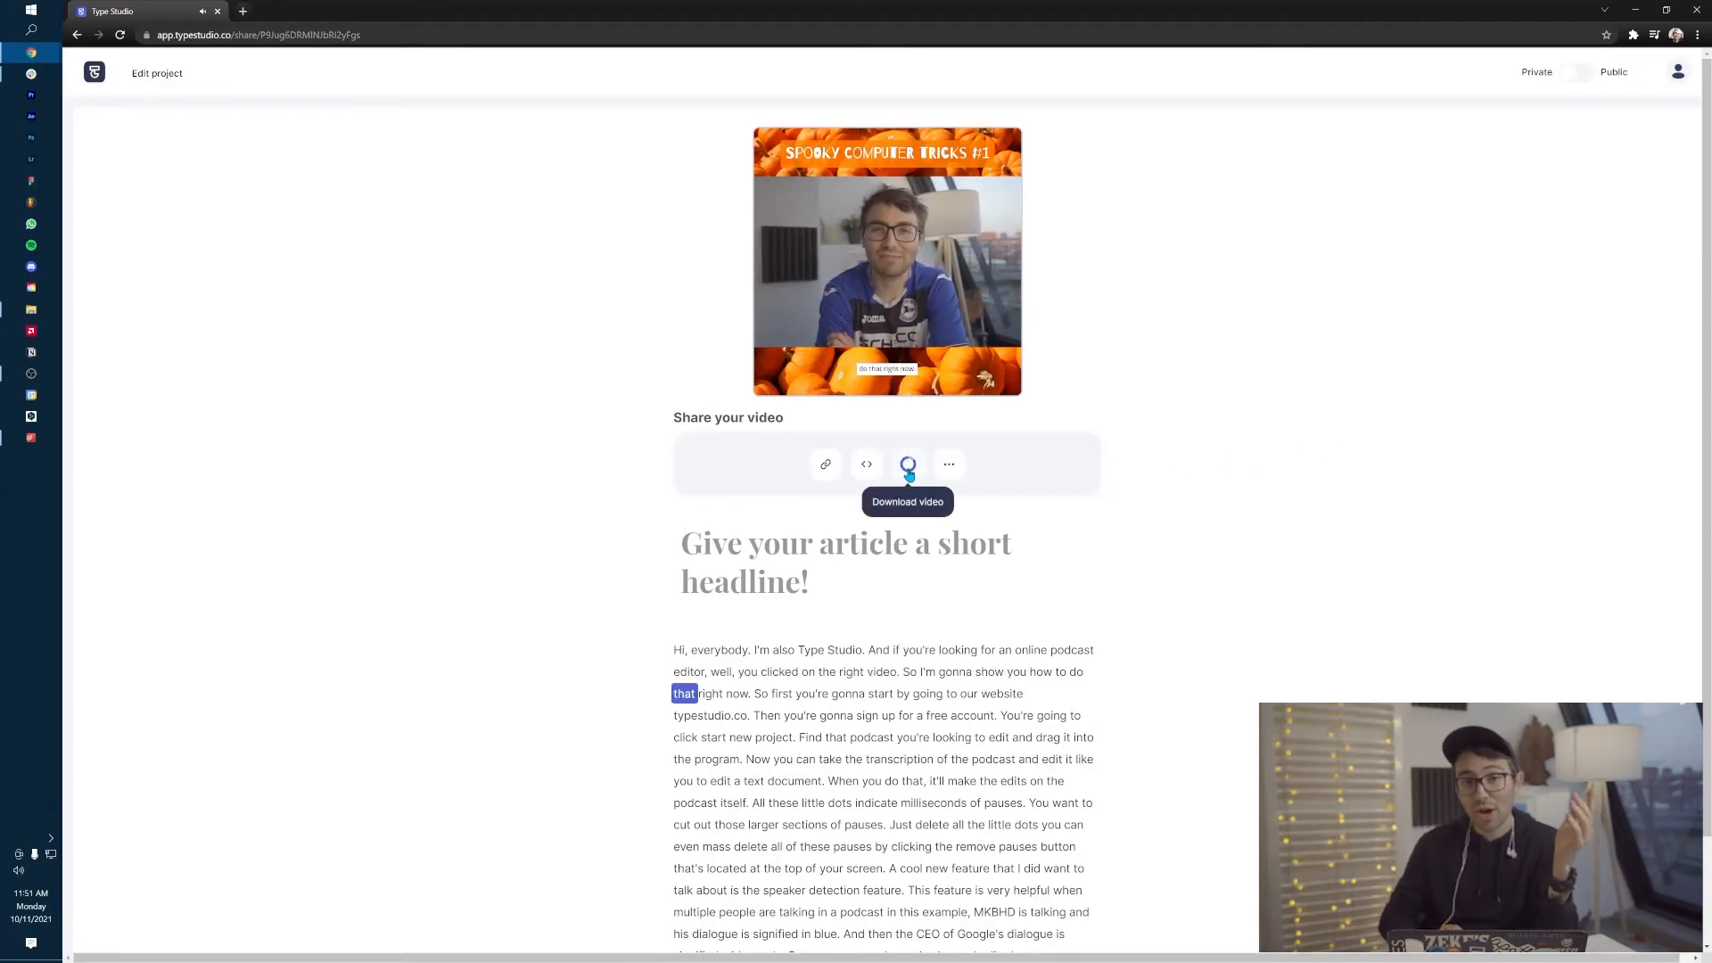
left_click(823, 465)
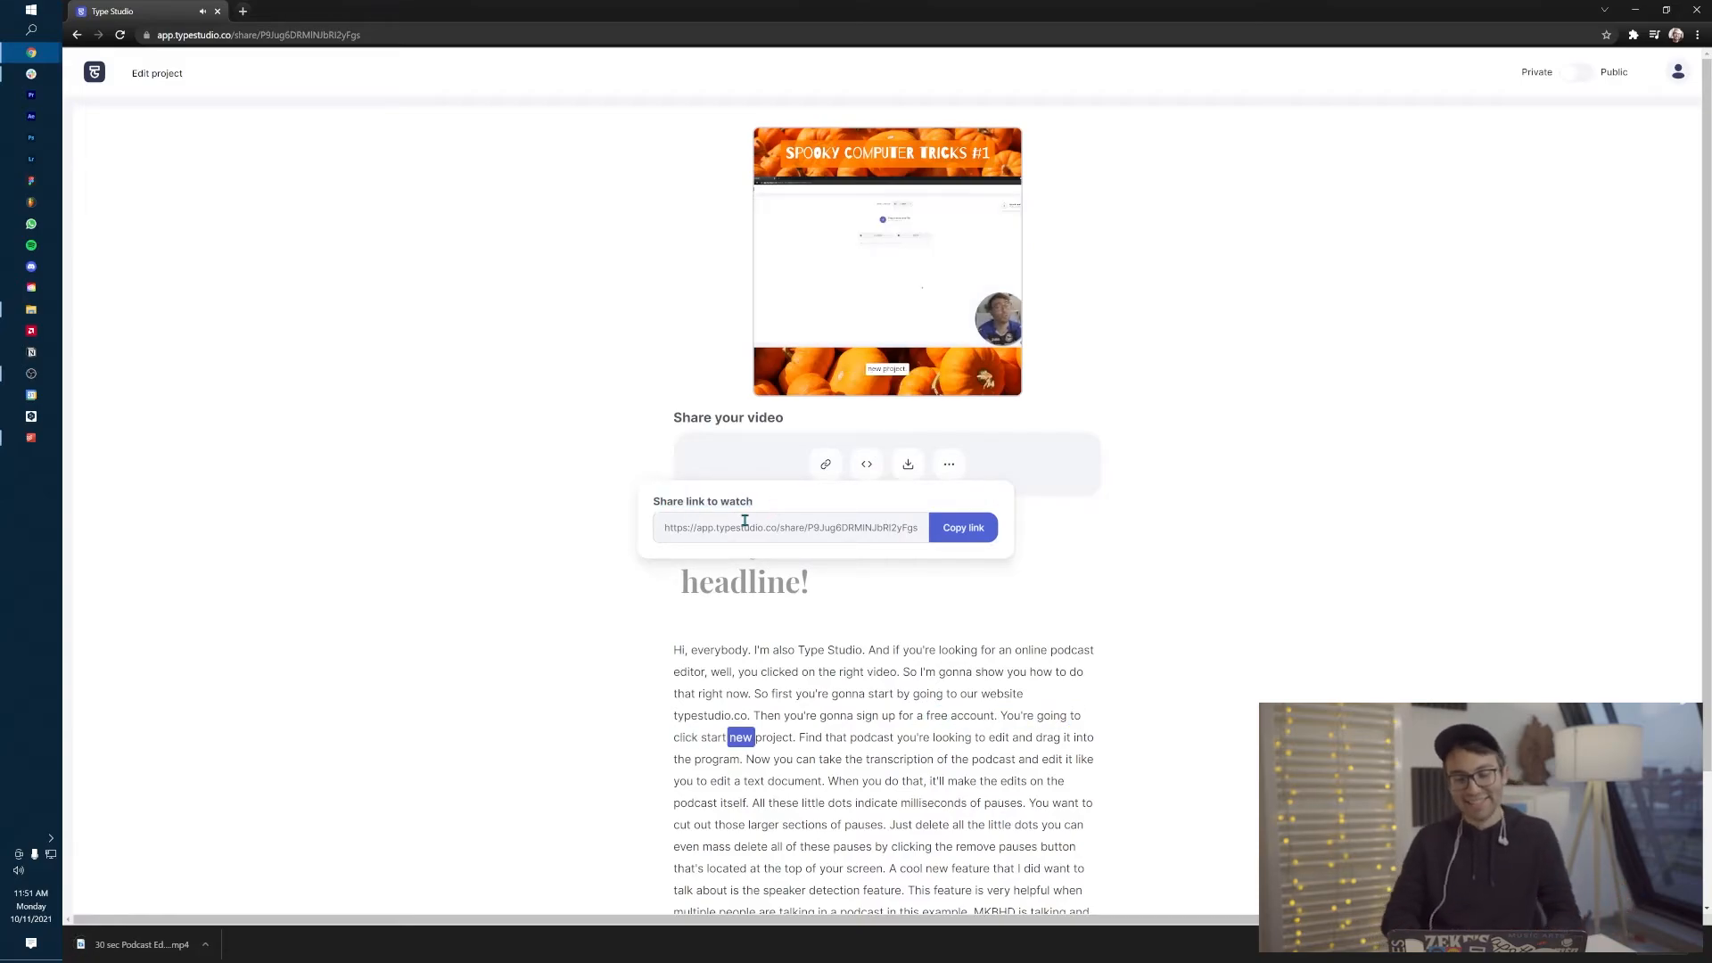
- Copy the share link and draft 'Woah Look at this!' with the link and ':D :D :D :D'
left_click(949, 531)
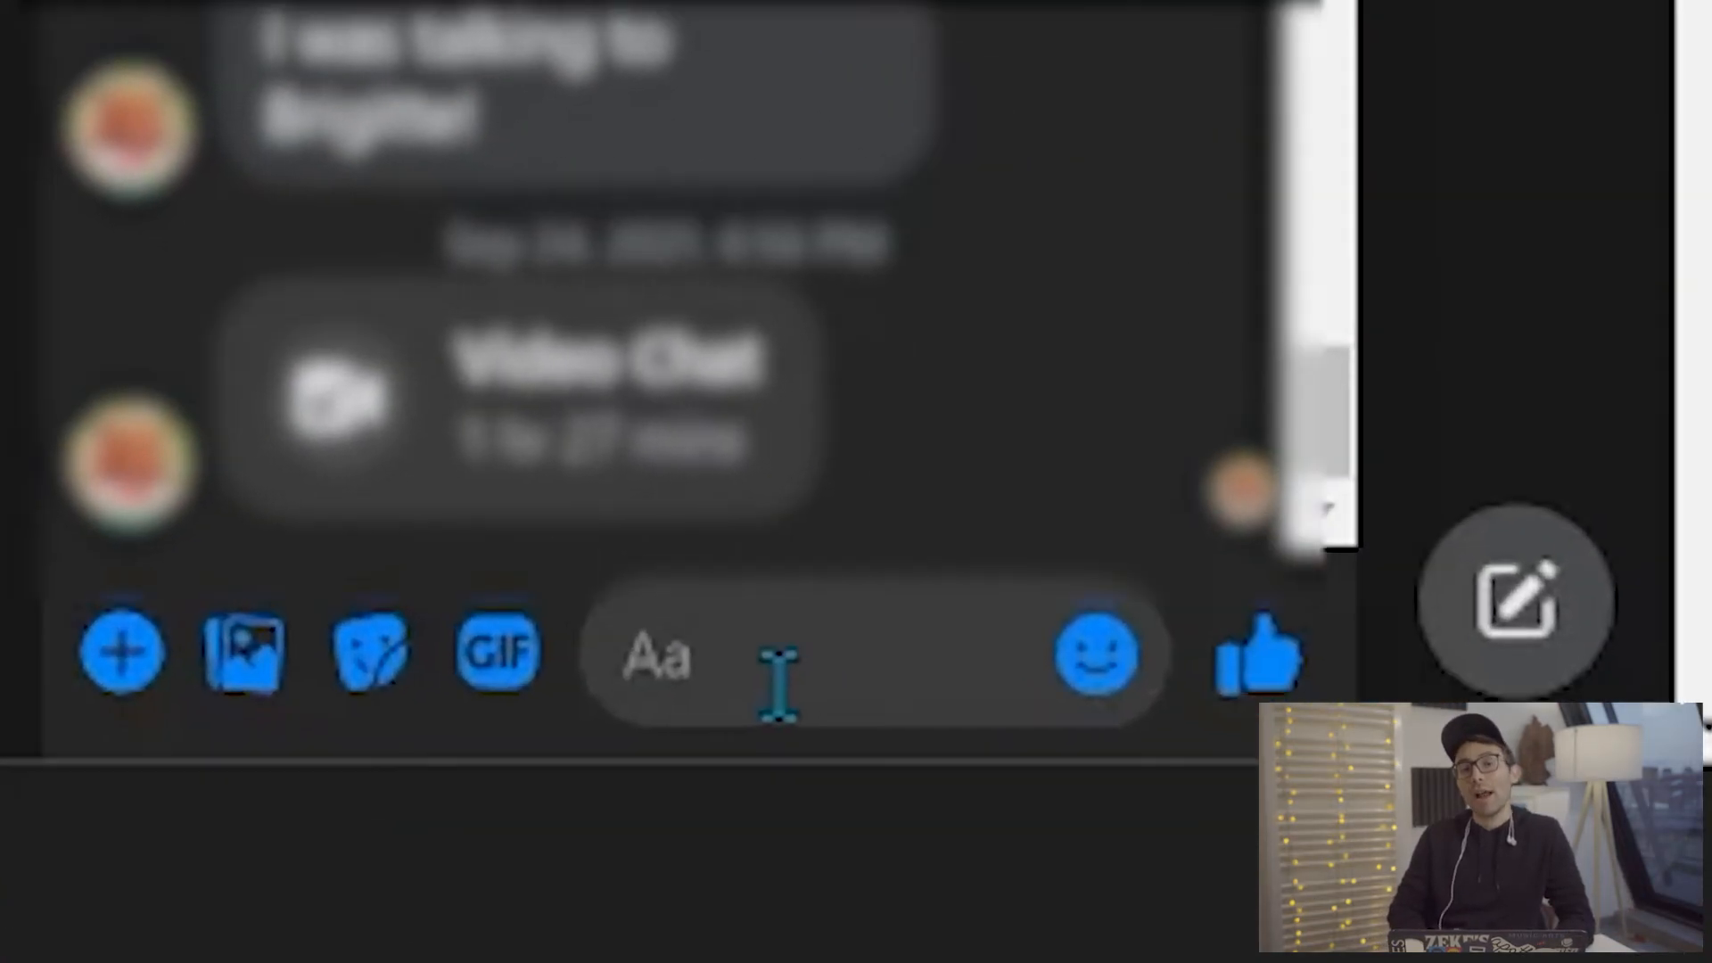
type("Woah Look at this!")
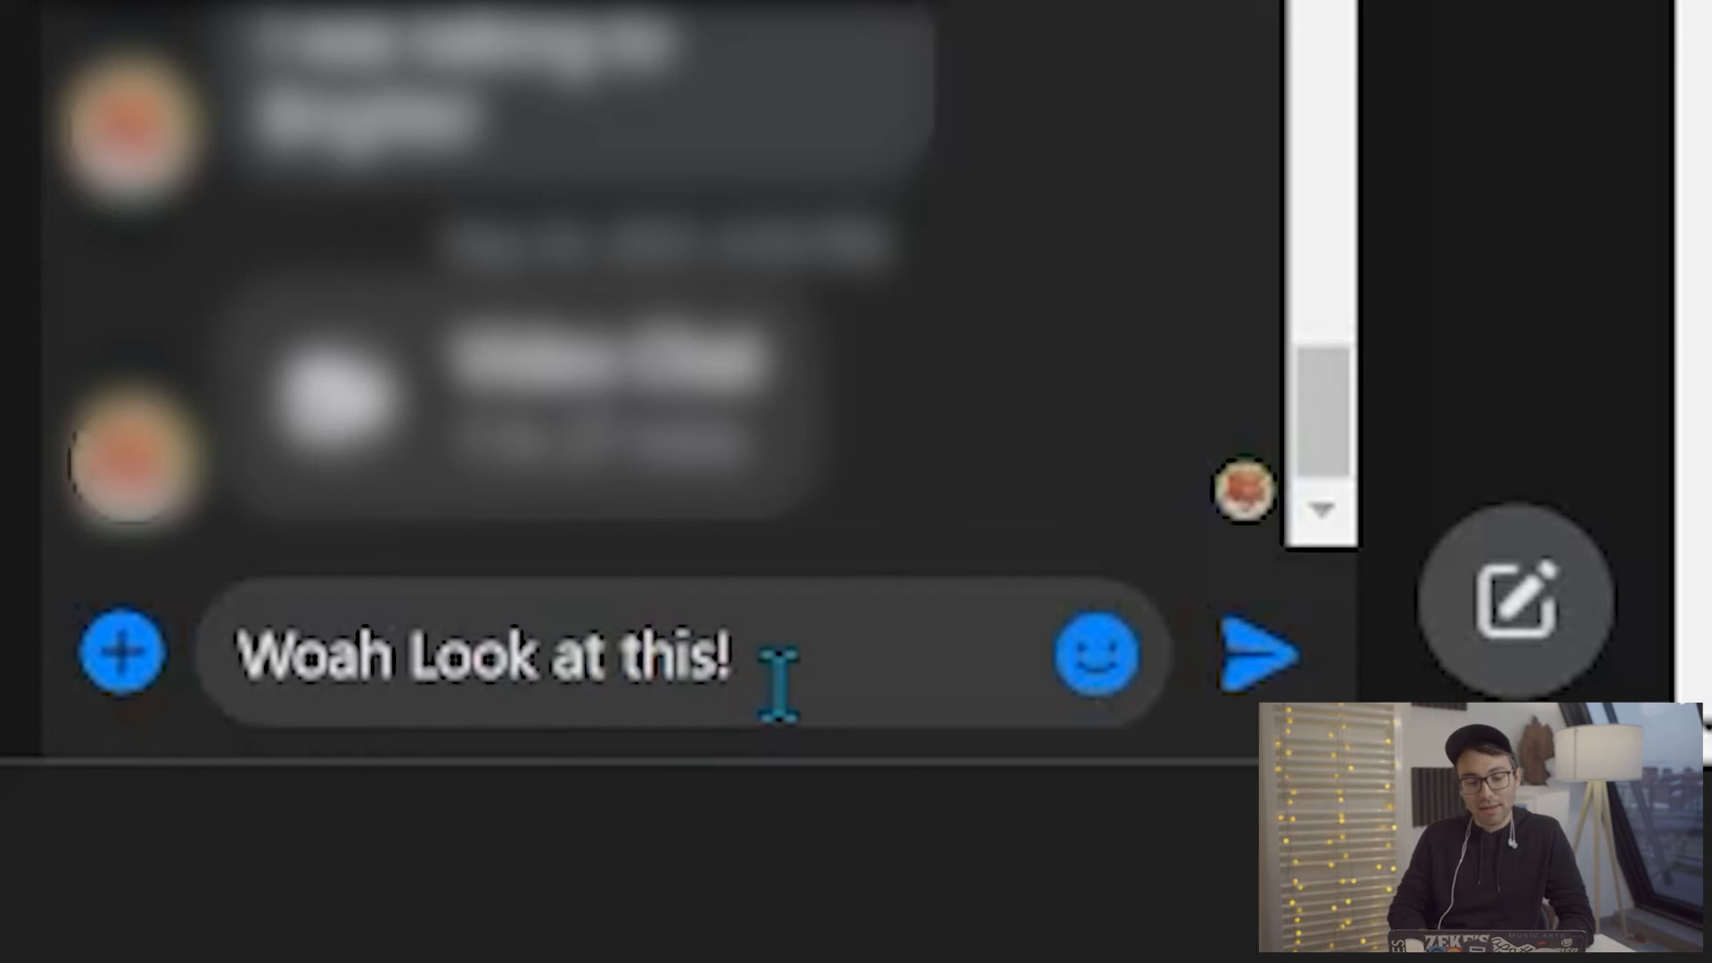
type("https://app.typestudio.co/share/P9Jug6DRMINJbRI2yFgs")
key("shift+Return")
key("shift+Return")
type(":D ")
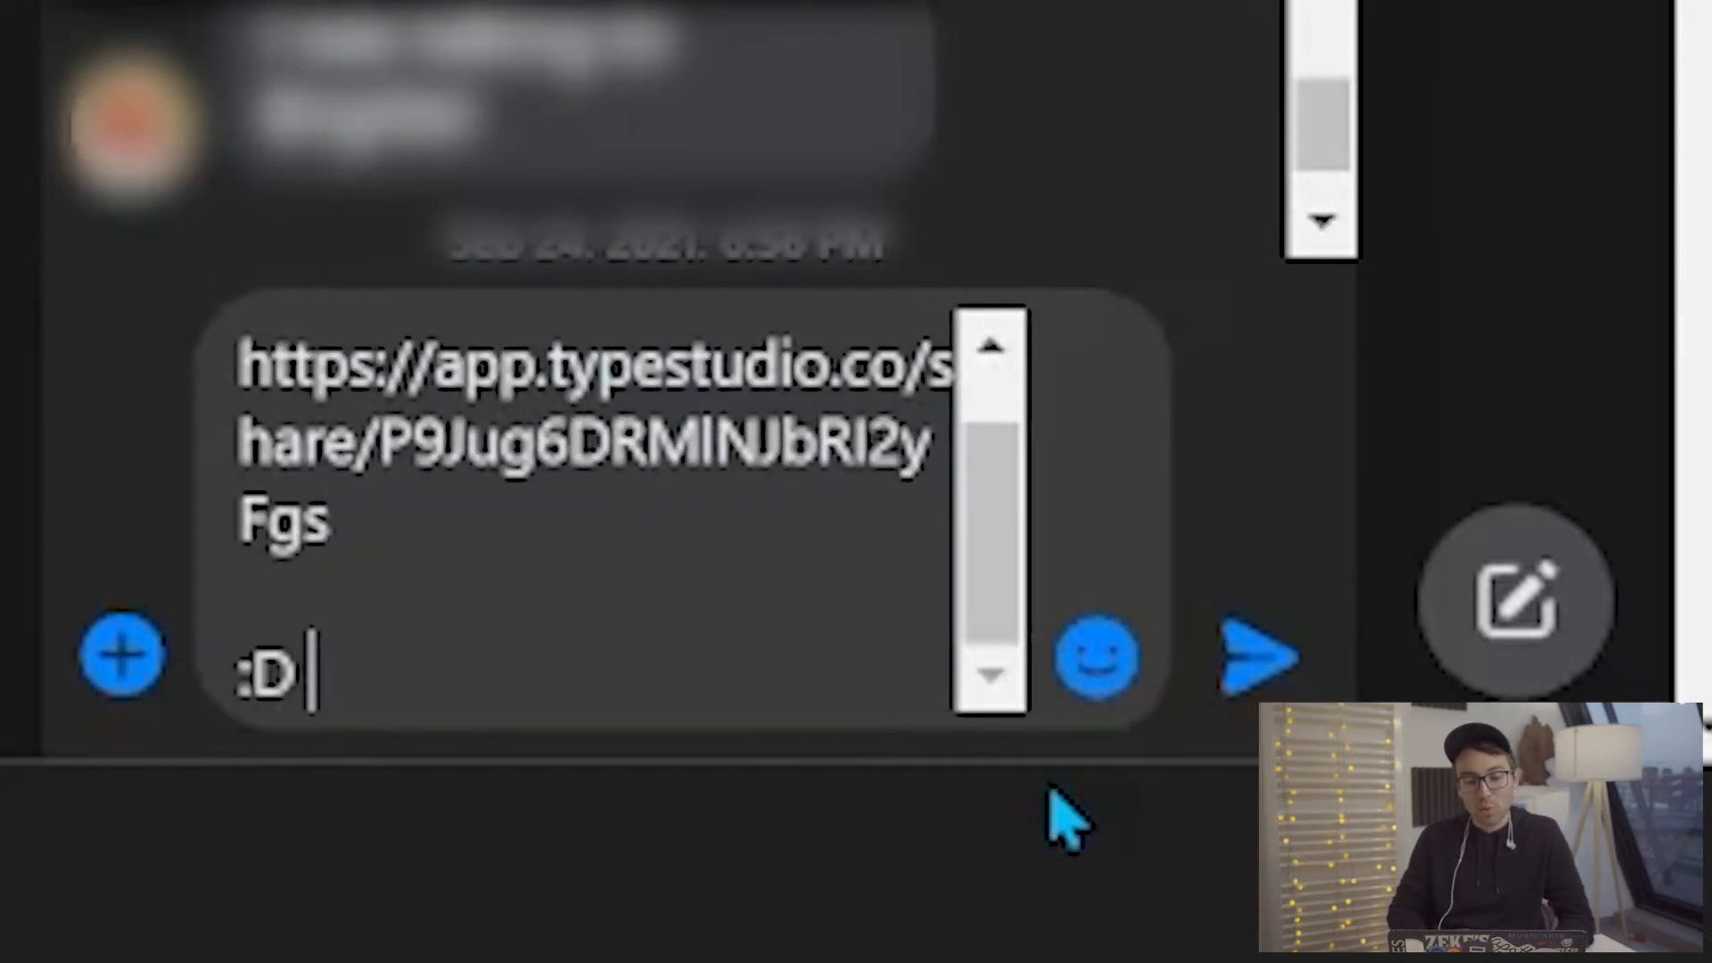
type(":D :D :D")
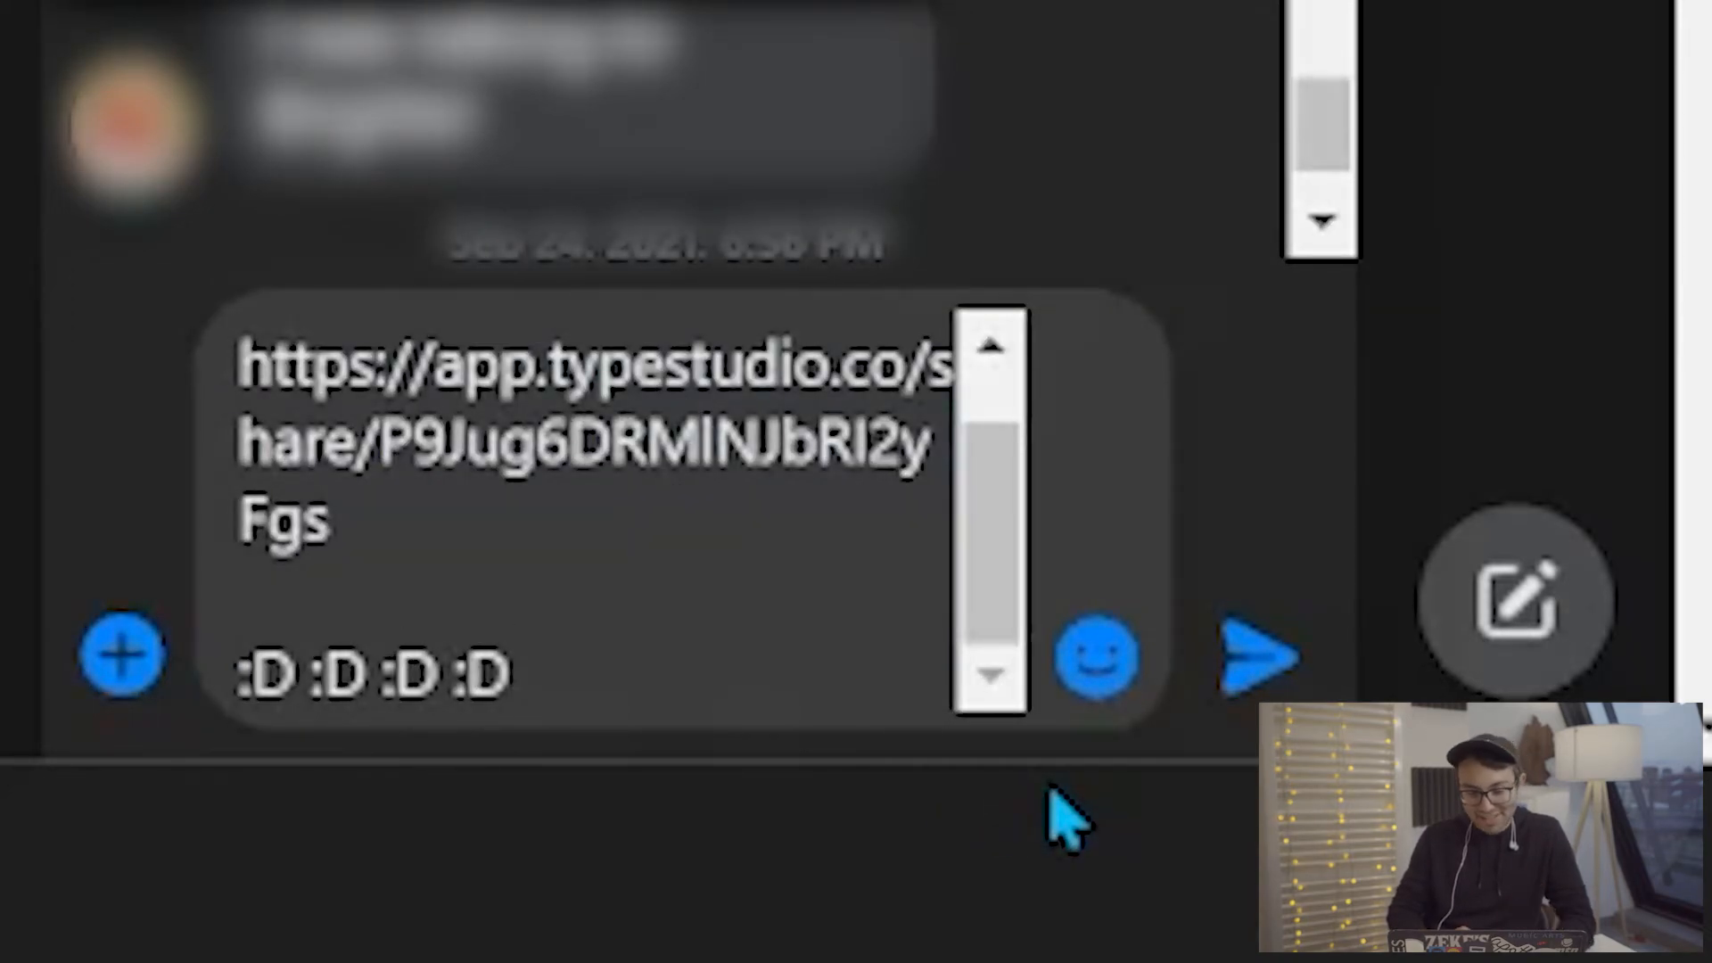